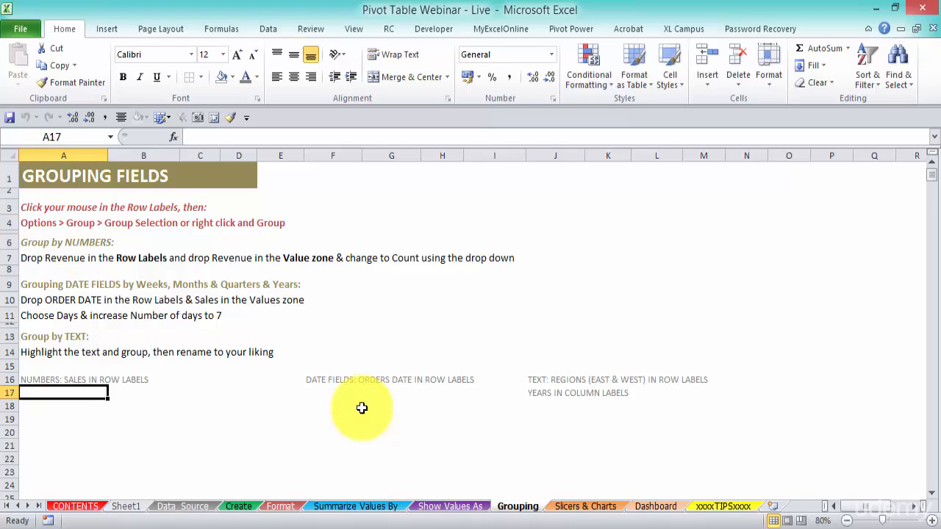
Create a PivotTable from the Data_Source table on the existing Grouping worksheet at cell A19.
click(183, 507)
click(268, 288)
click(103, 31)
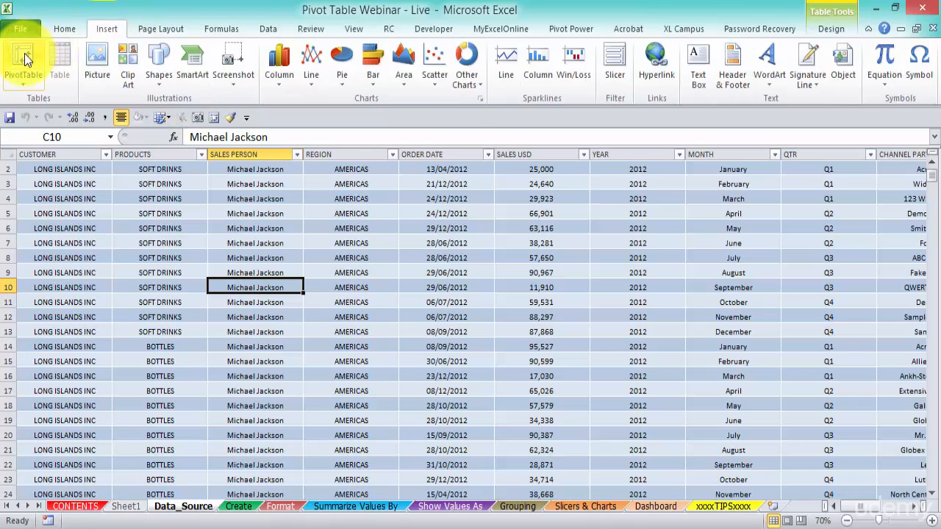
click(24, 59)
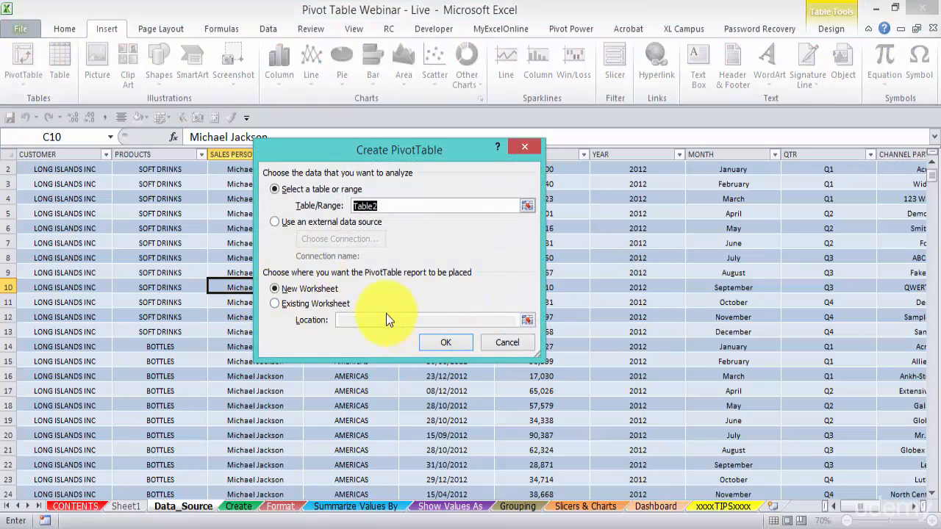
click(312, 304)
click(528, 321)
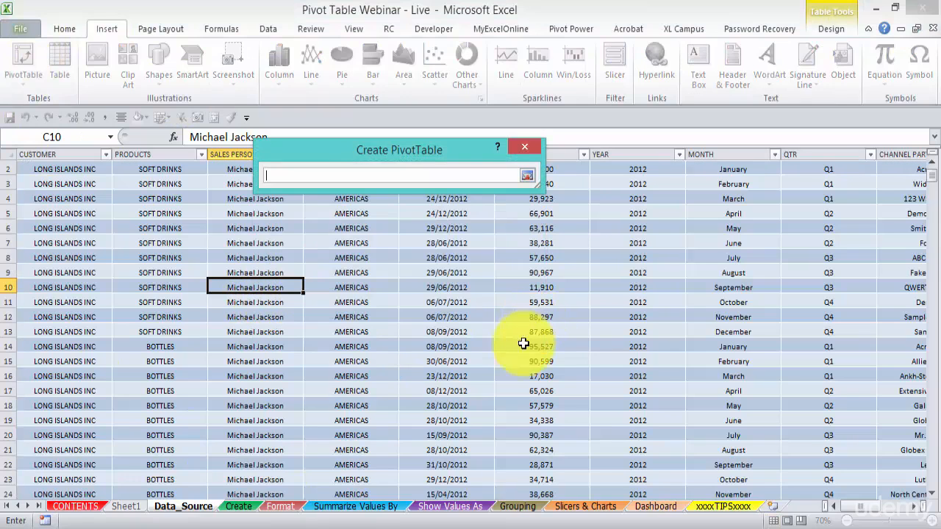
click(518, 507)
scroll(231, 387, down, 2)
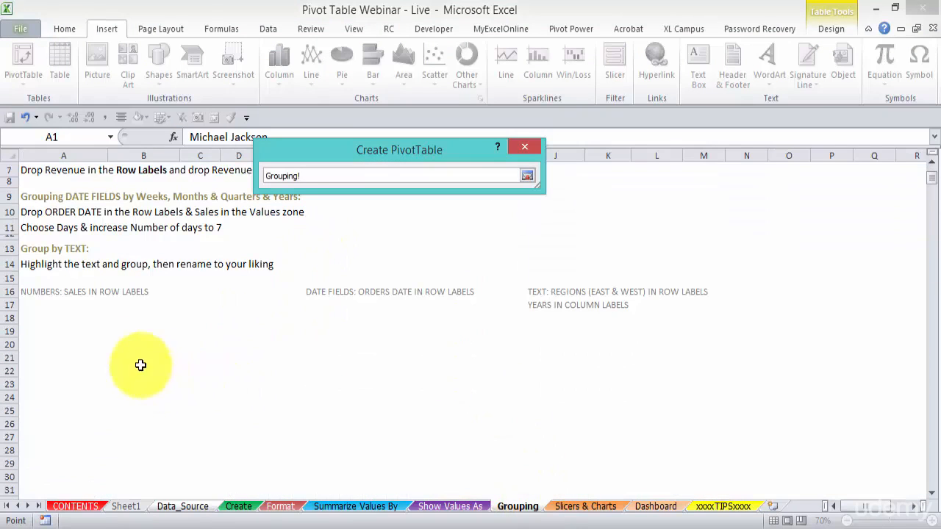
click(41, 330)
key(Return)
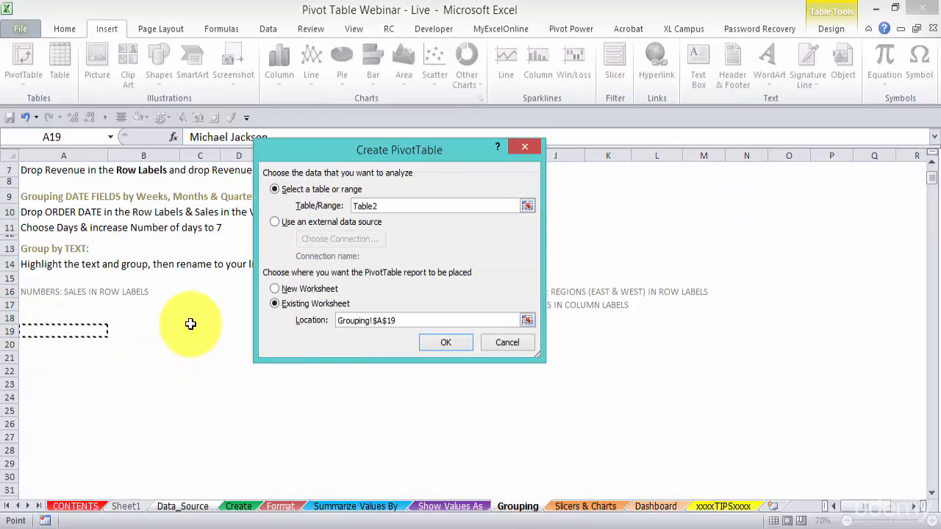
click(445, 343)
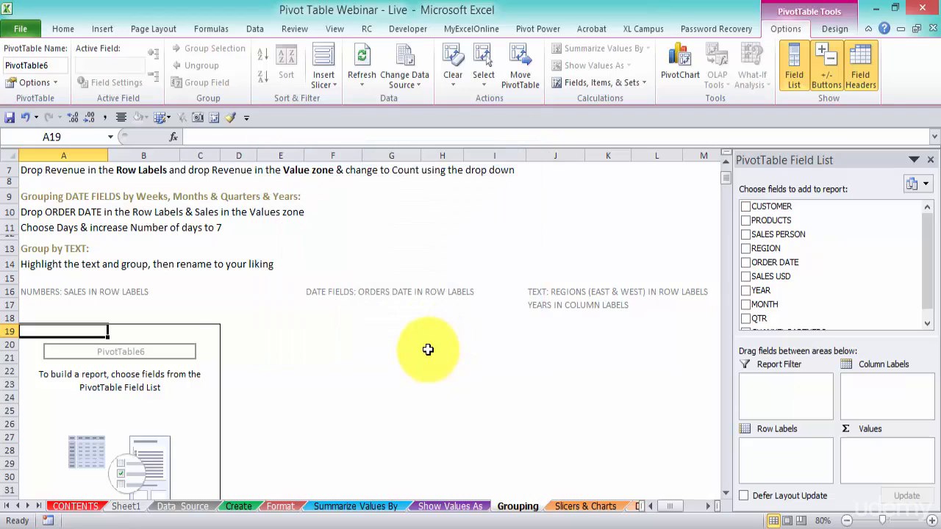
Add SALES USD to the new PivotTable's Row Labels and look through the listed sales amounts.
scroll(428, 349, down, 1)
drag(837, 339, 834, 371)
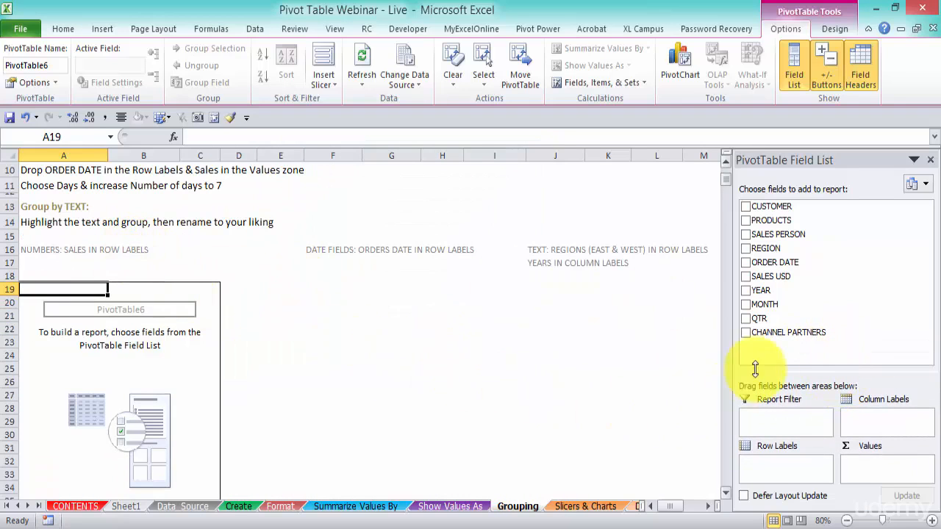
drag(804, 278, 778, 467)
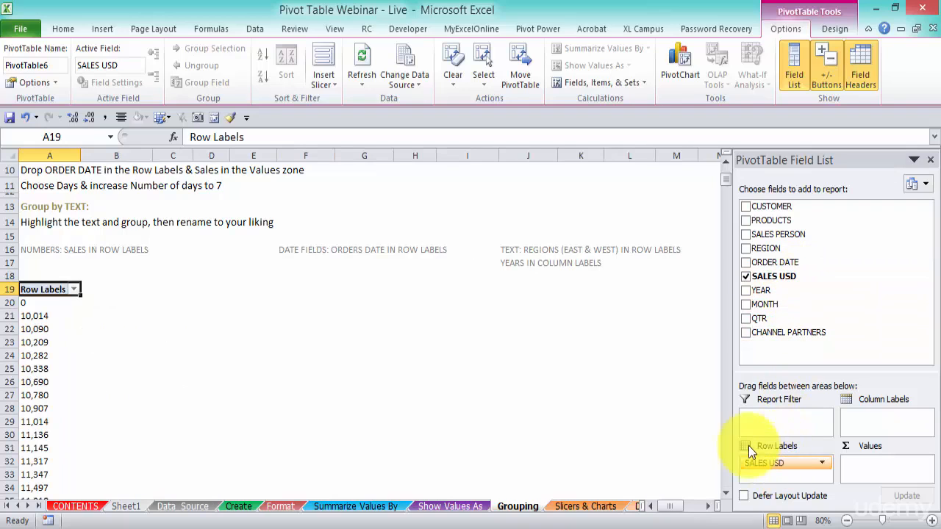
scroll(46, 325, down, 3)
scroll(46, 326, down, 6)
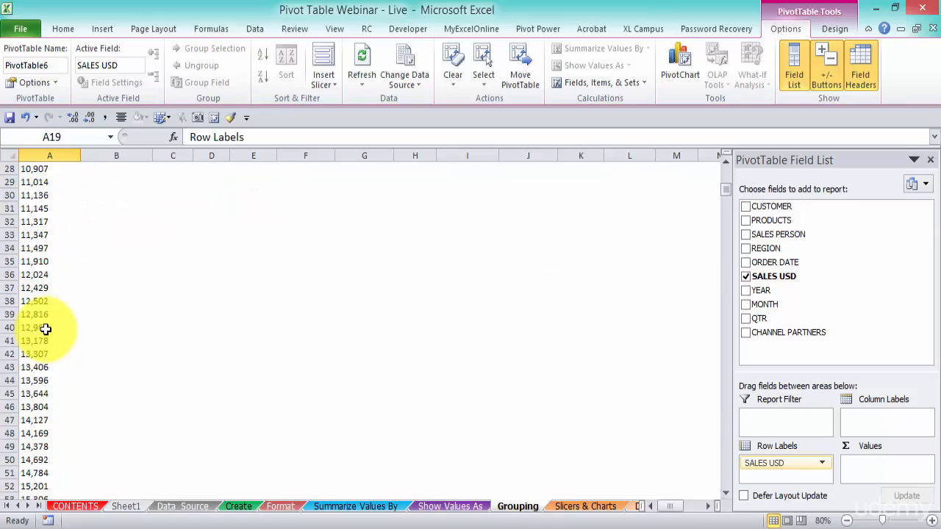
scroll(45, 329, down, 17)
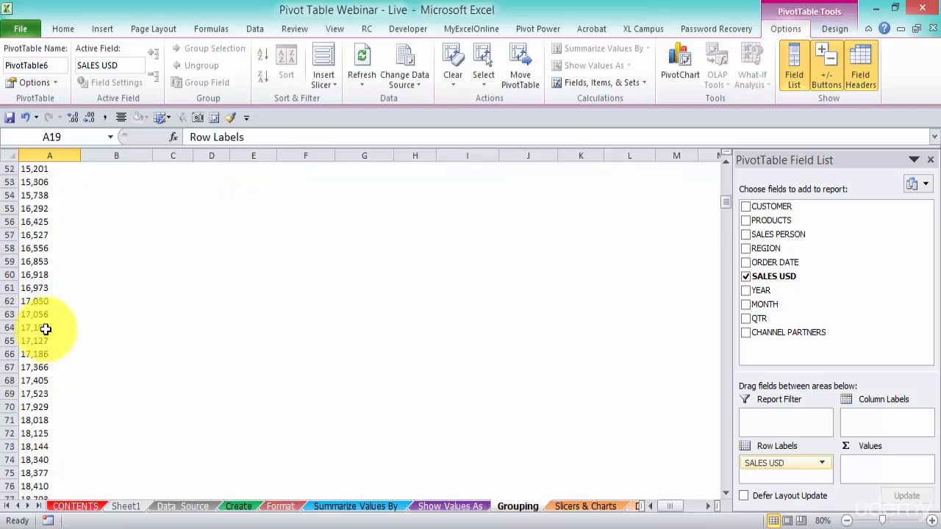
scroll(45, 329, up, 20)
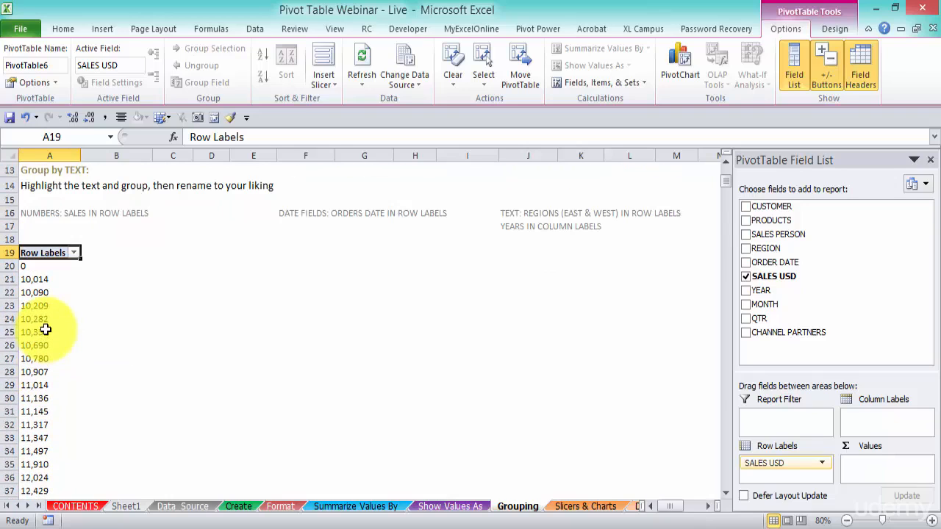
Group the SALES USD row labels from 0 to 99878 in intervals of 10000 and widen column A slightly.
click(32, 292)
right_click(33, 290)
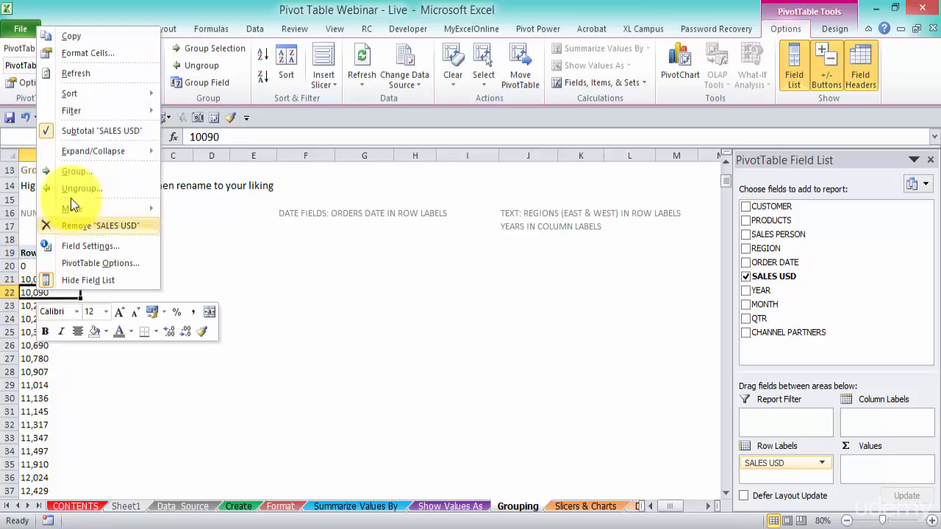
click(81, 172)
drag(81, 113, 200, 214)
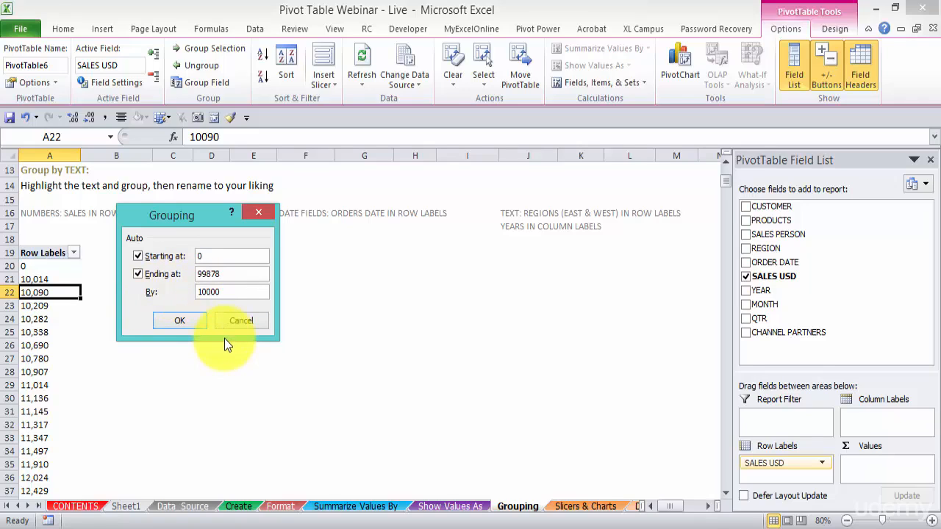
text(0)
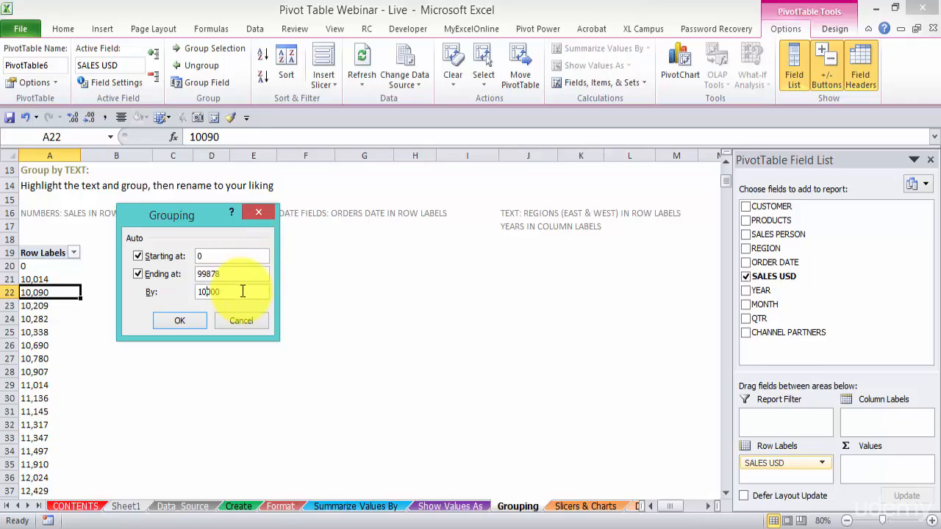
click(184, 325)
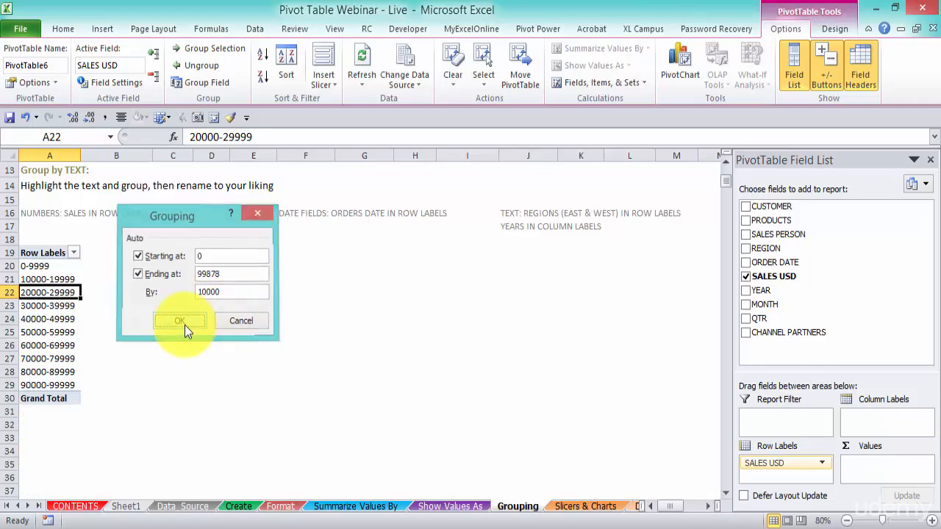
drag(81, 155, 89, 155)
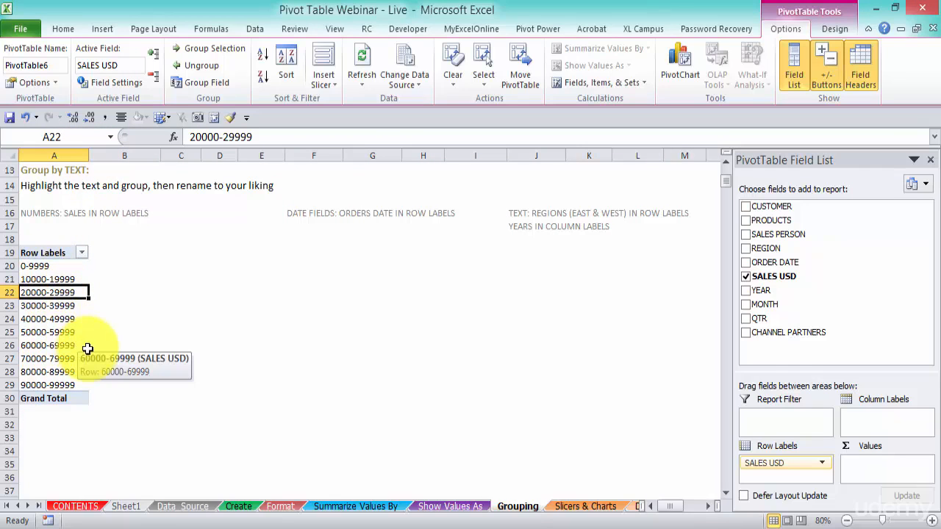
Add SALES USD to the Values area twice, and summarize the second one by Sum.
drag(791, 276, 894, 470)
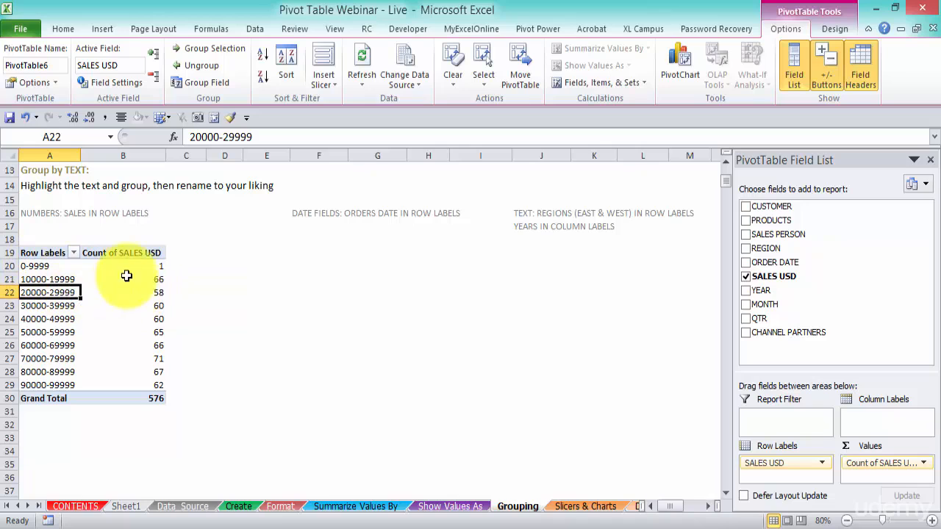
drag(774, 275, 885, 476)
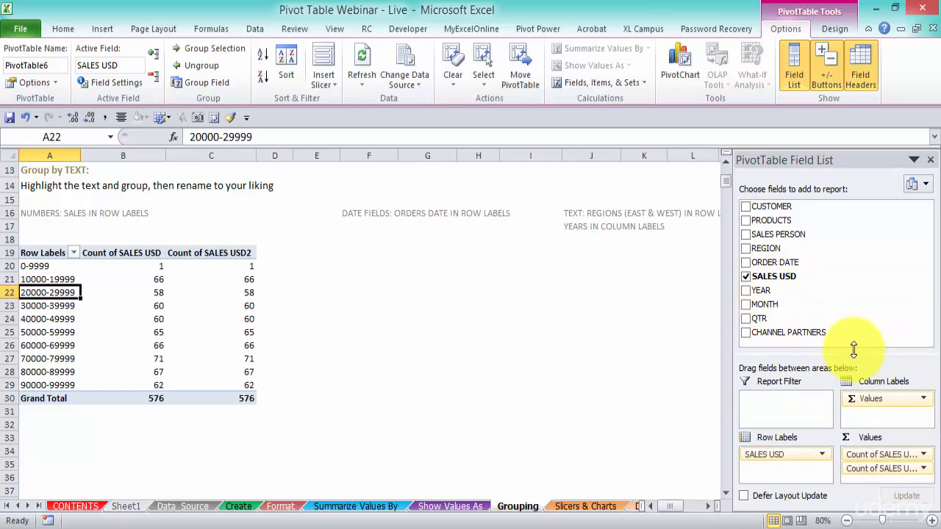
click(901, 464)
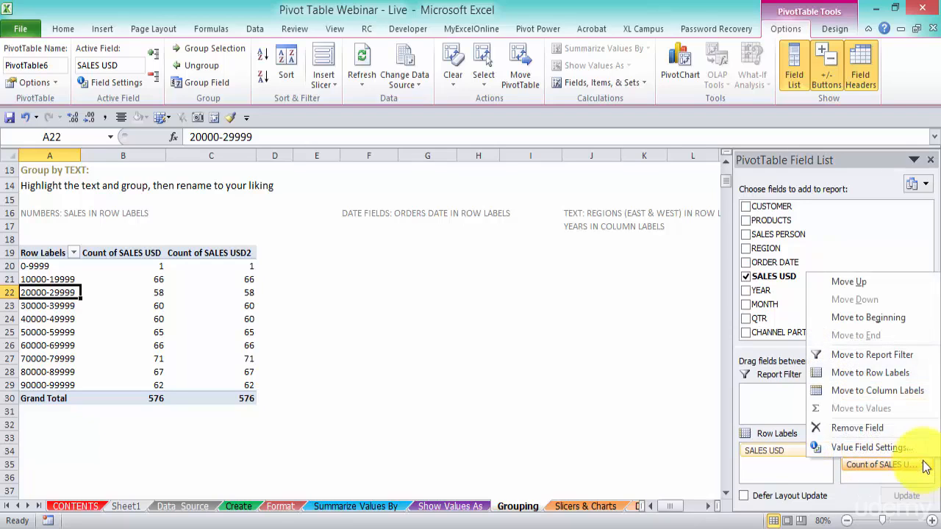
click(866, 446)
double_click(294, 263)
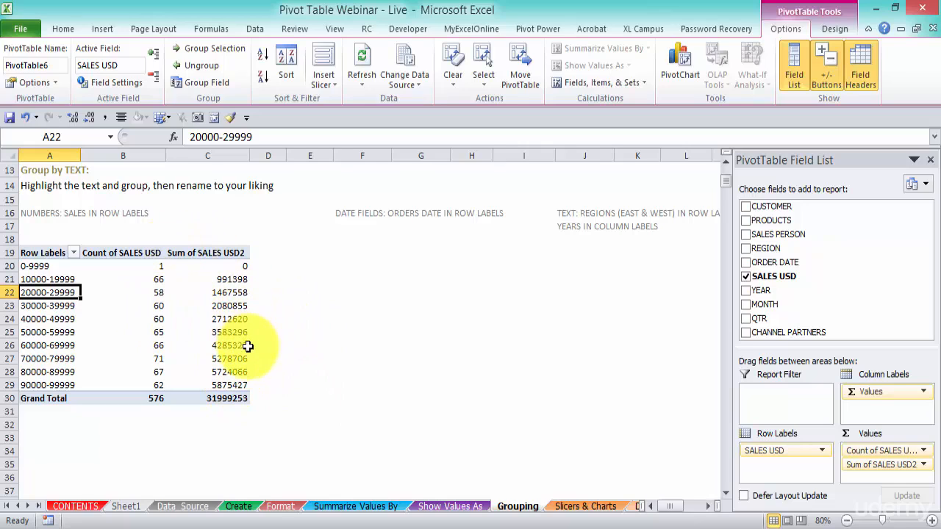
click(63, 384)
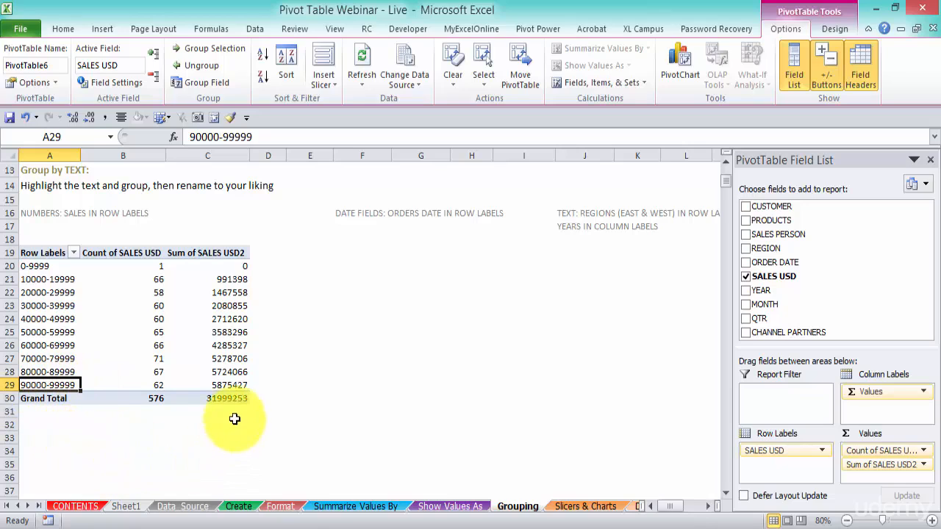
click(239, 384)
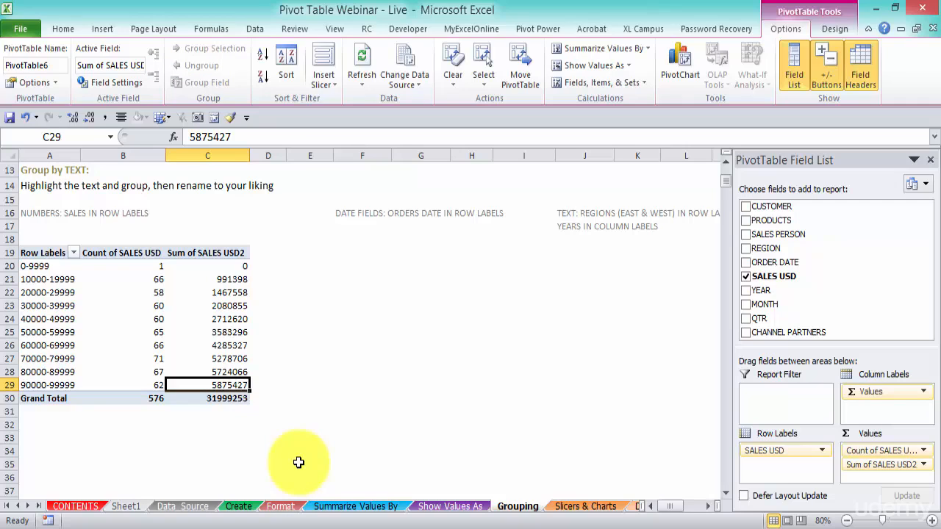
click(151, 384)
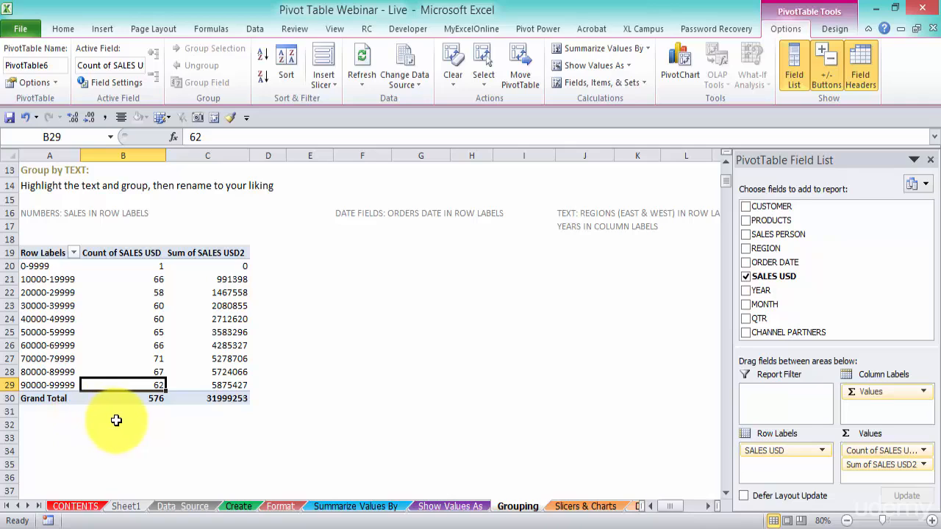
right_click(50, 309)
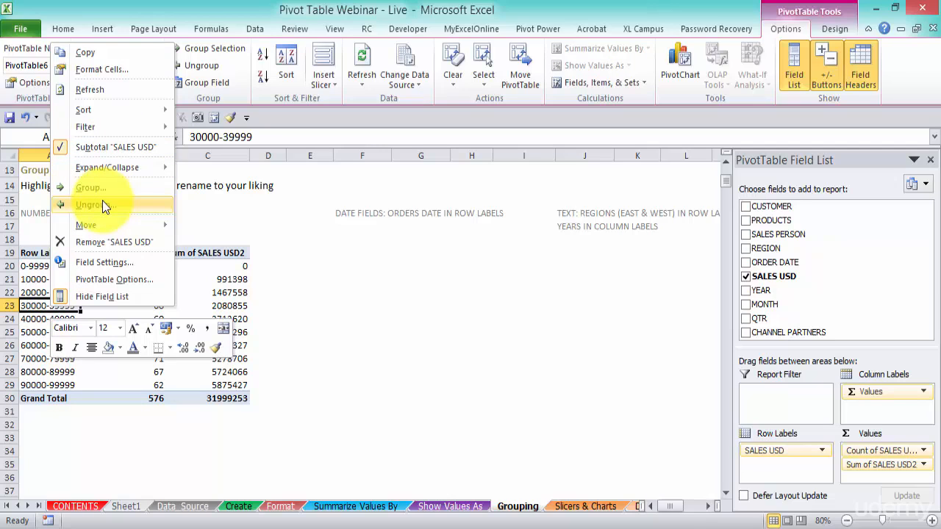
click(307, 307)
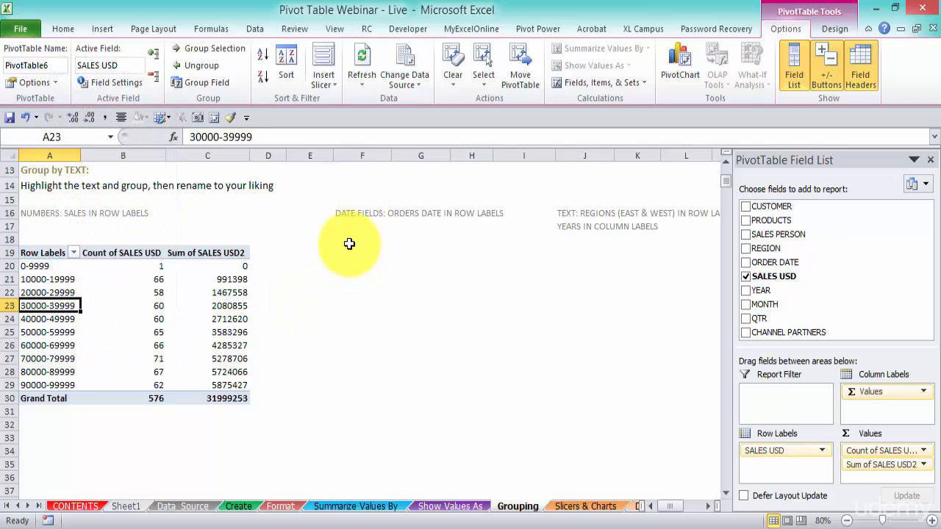
Create a second PivotTable from the Data_Source table on the Grouping worksheet at cell E19.
click(193, 506)
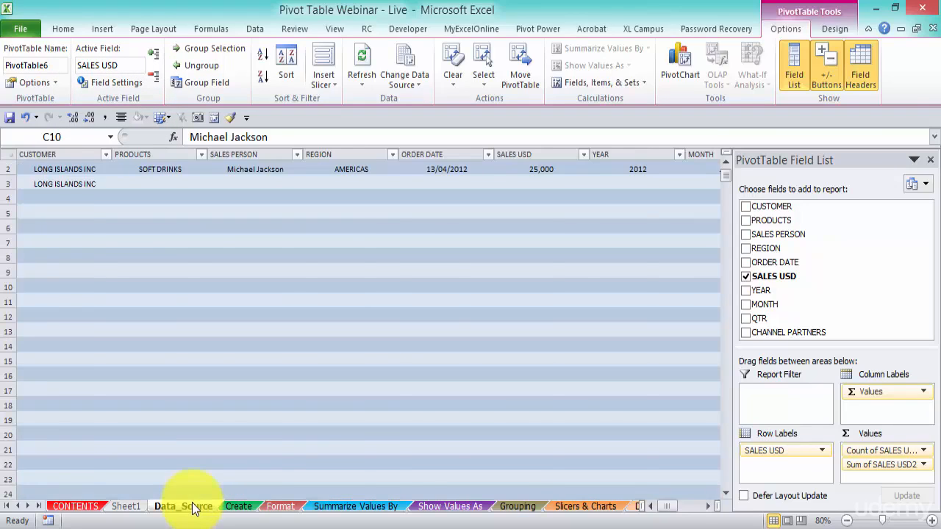
click(106, 30)
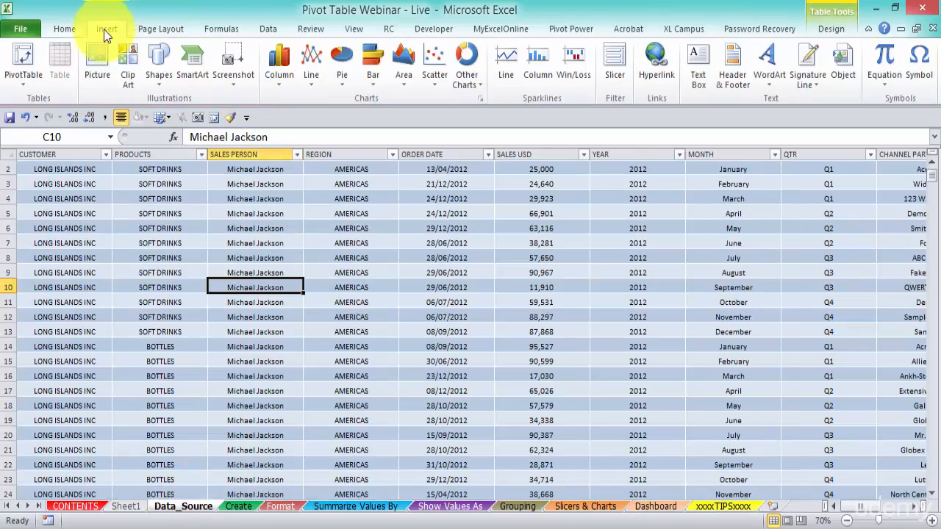
click(20, 61)
click(292, 302)
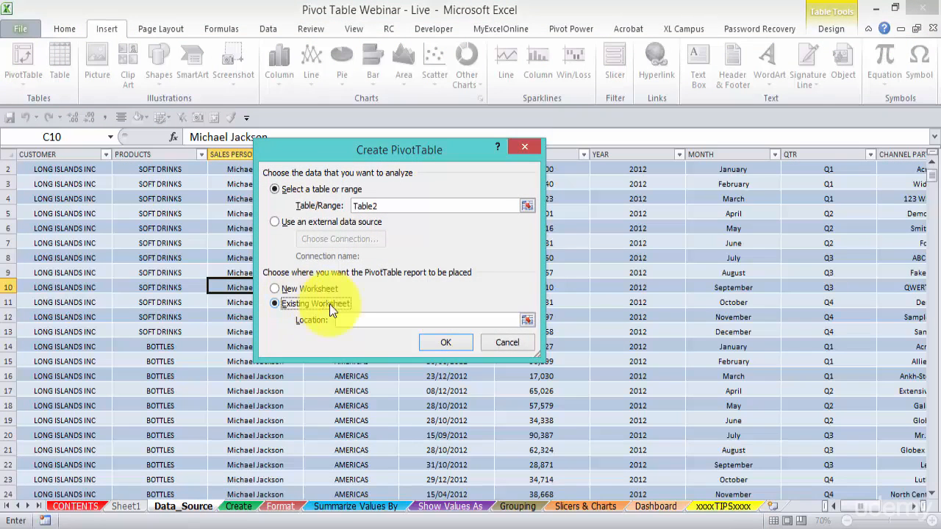
click(527, 320)
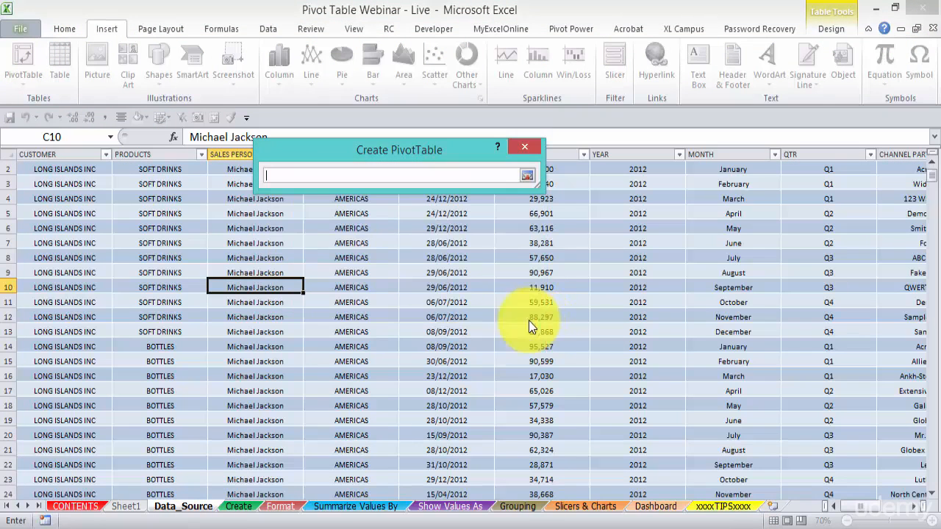
click(513, 507)
click(331, 247)
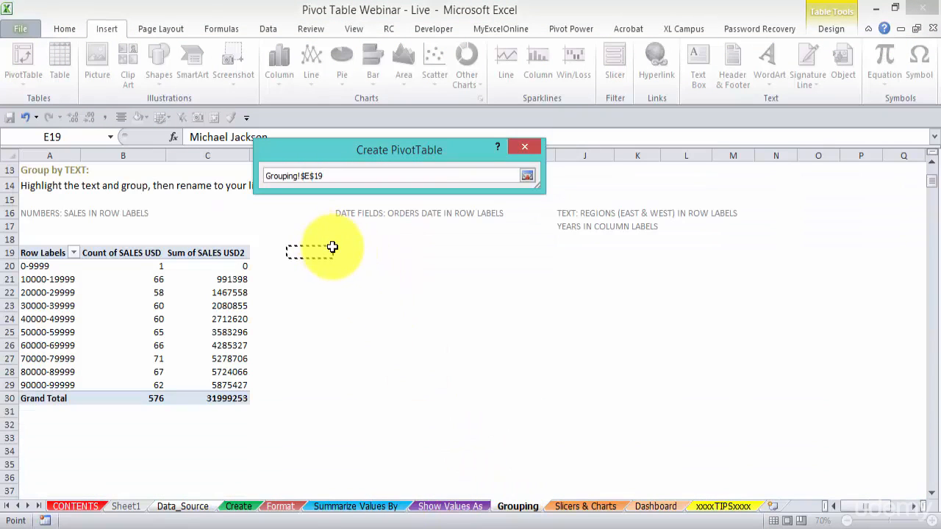
key(Return)
click(441, 342)
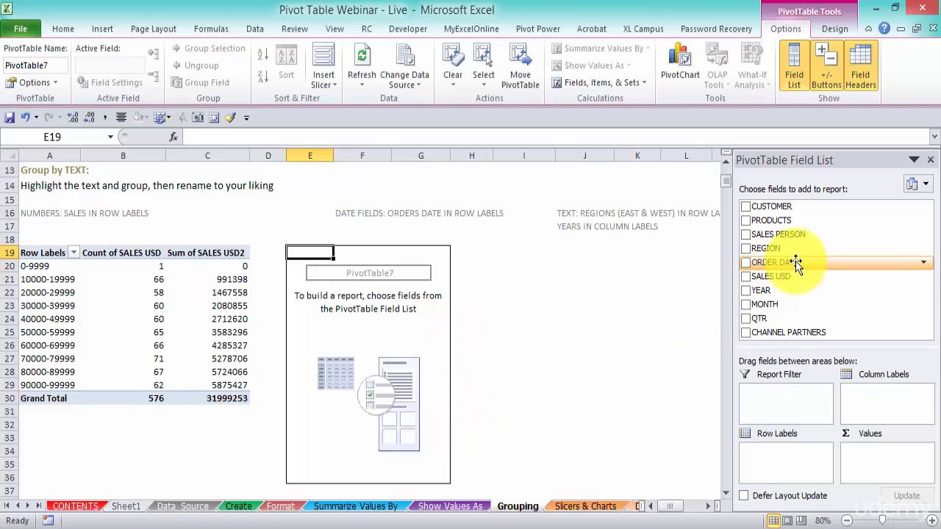
Add ORDER DATE to the second PivotTable's Row Labels and look through the listed dates.
drag(797, 264, 793, 474)
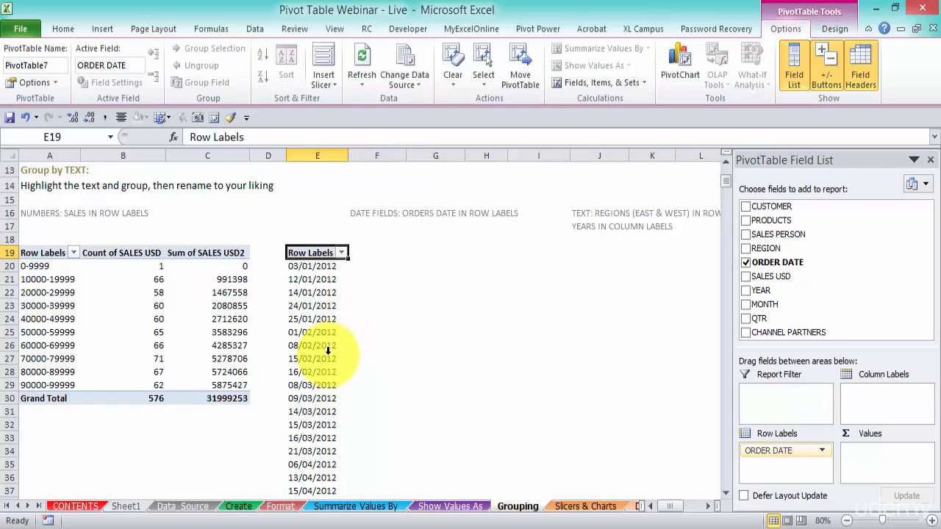
scroll(328, 353, down, 14)
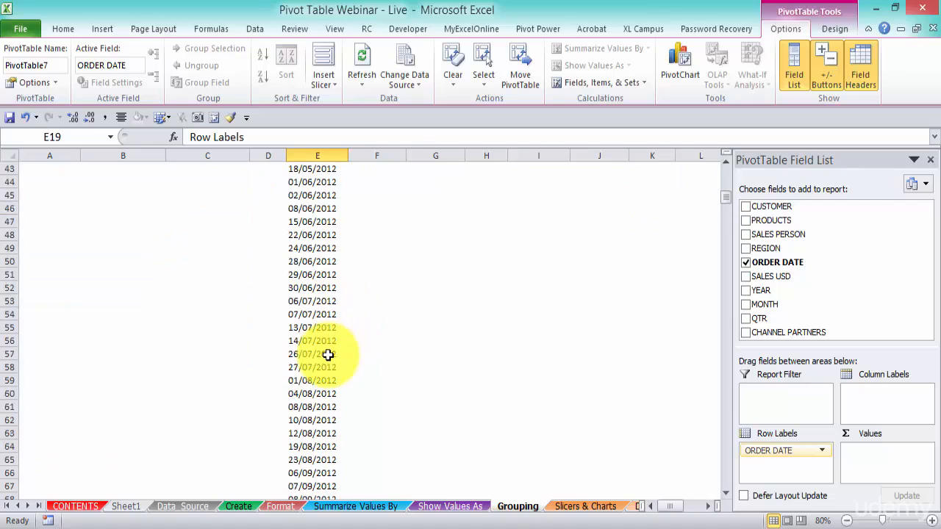
scroll(328, 354, up, 15)
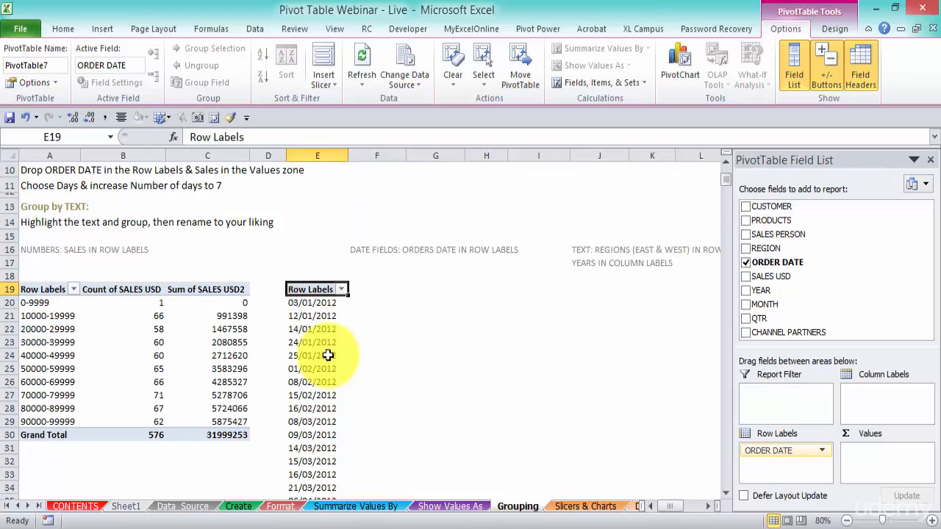
Try grouping the order dates in the second PivotTable by Quarters, and undo the grouping.
right_click(306, 314)
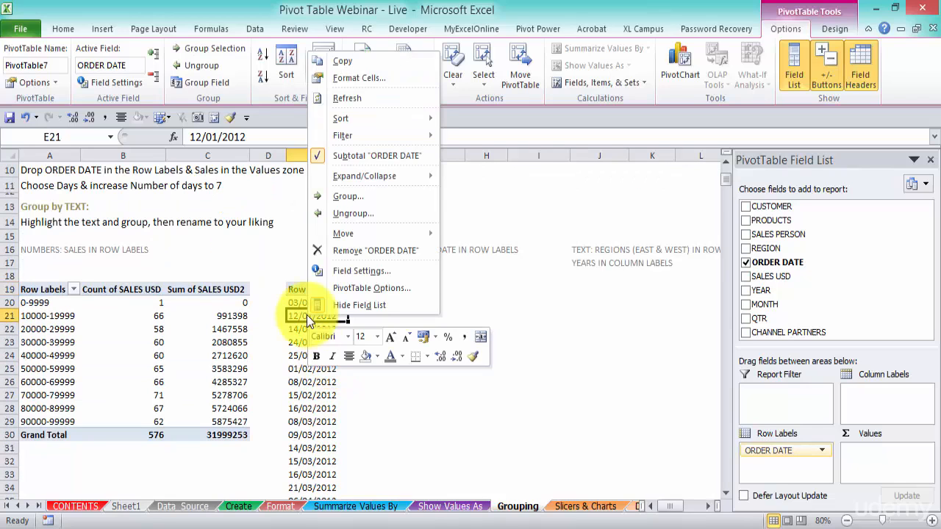
click(348, 196)
drag(323, 83, 493, 193)
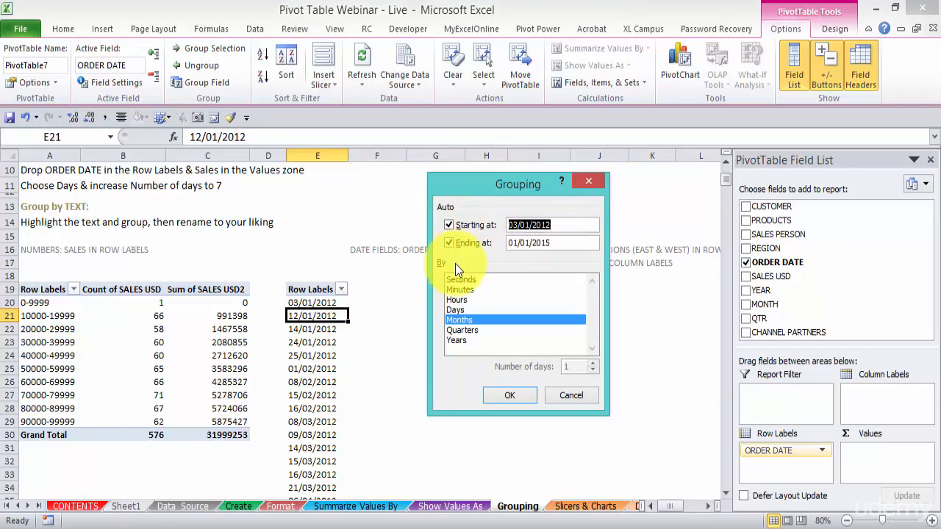
click(473, 309)
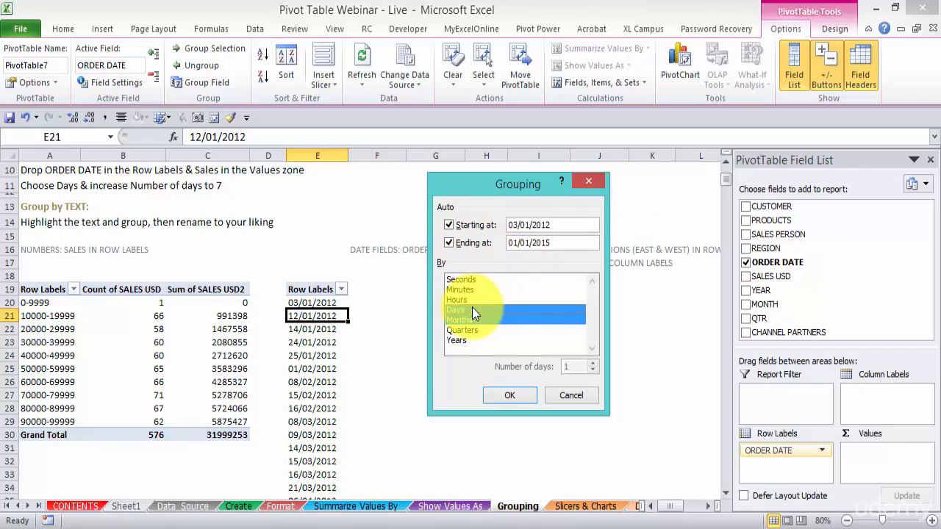
click(476, 310)
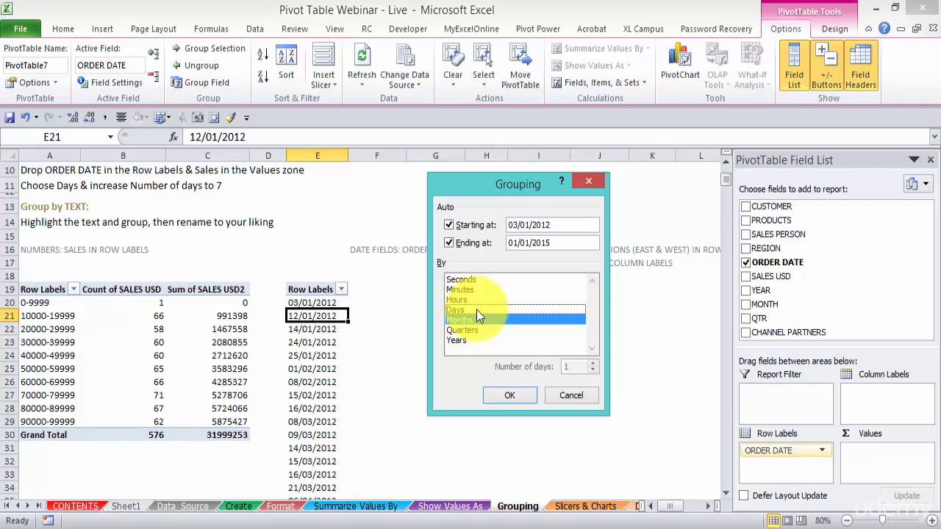
click(479, 320)
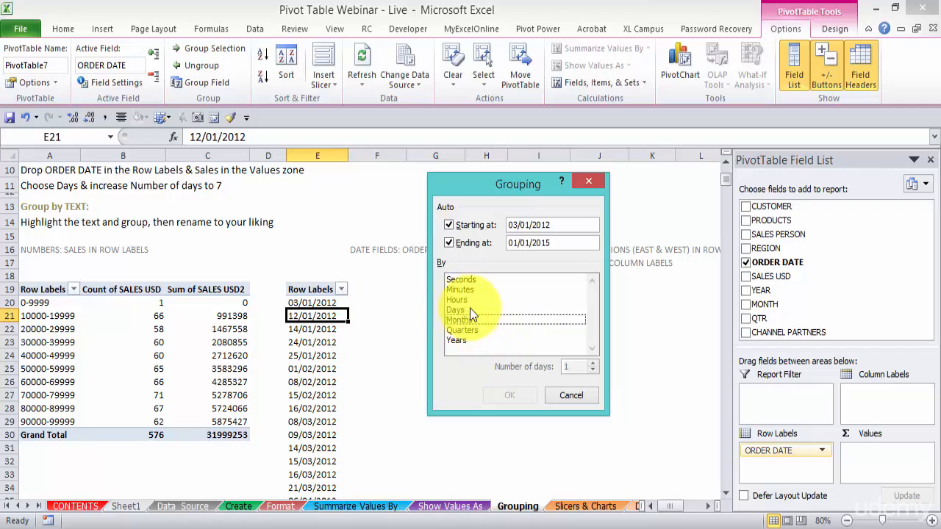
click(470, 309)
drag(496, 185, 545, 177)
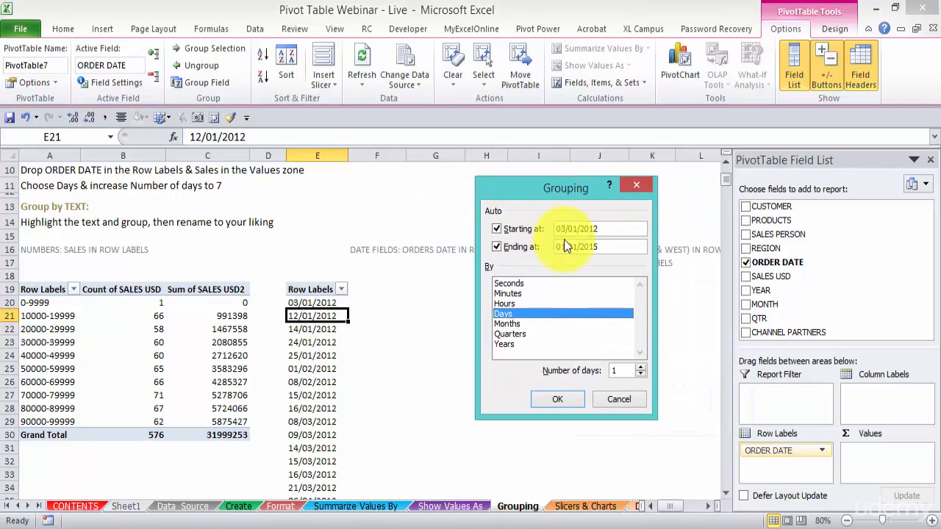
click(525, 335)
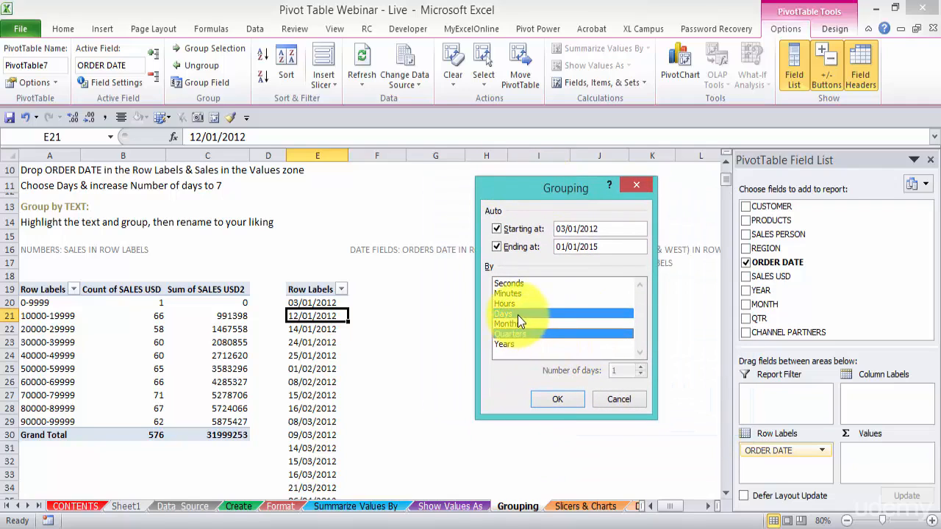
click(518, 315)
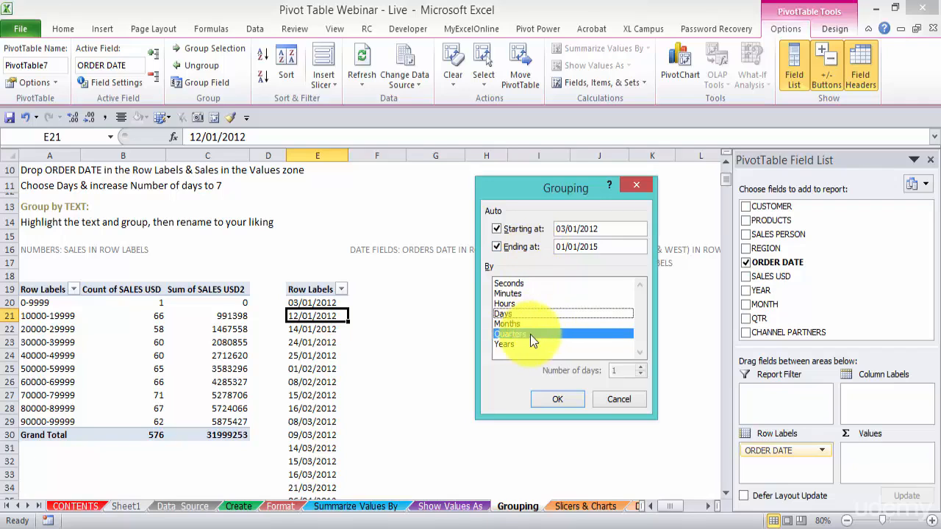
click(558, 399)
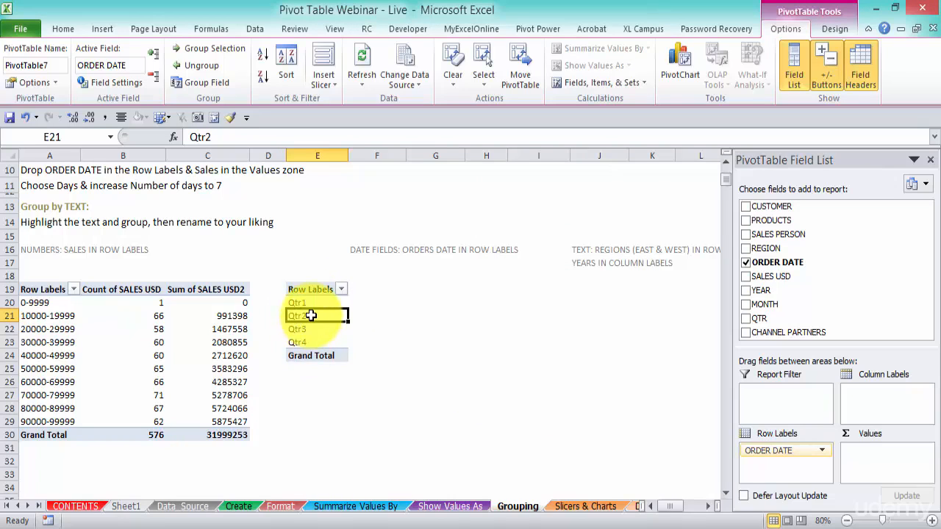
key(alt+shift+Left)
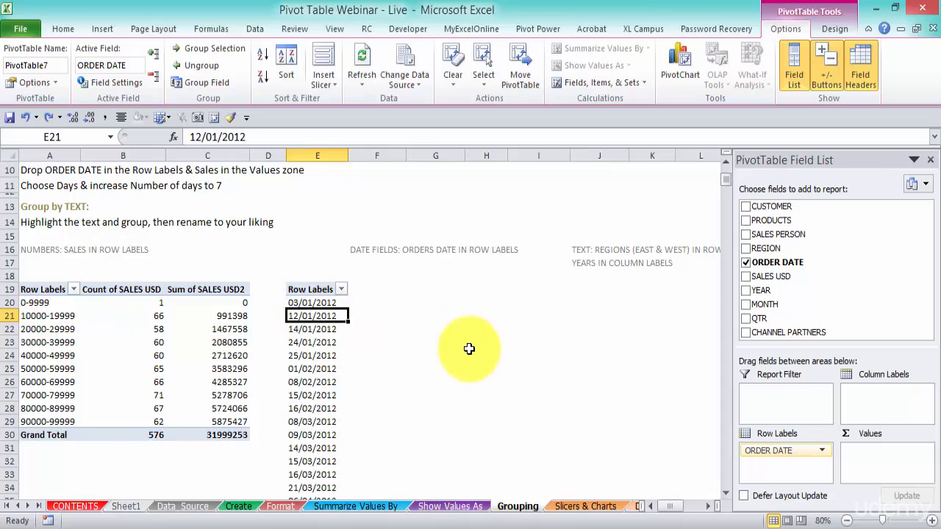
Group the second PivotTable's order dates by Days with the number of days set to 7.
right_click(328, 316)
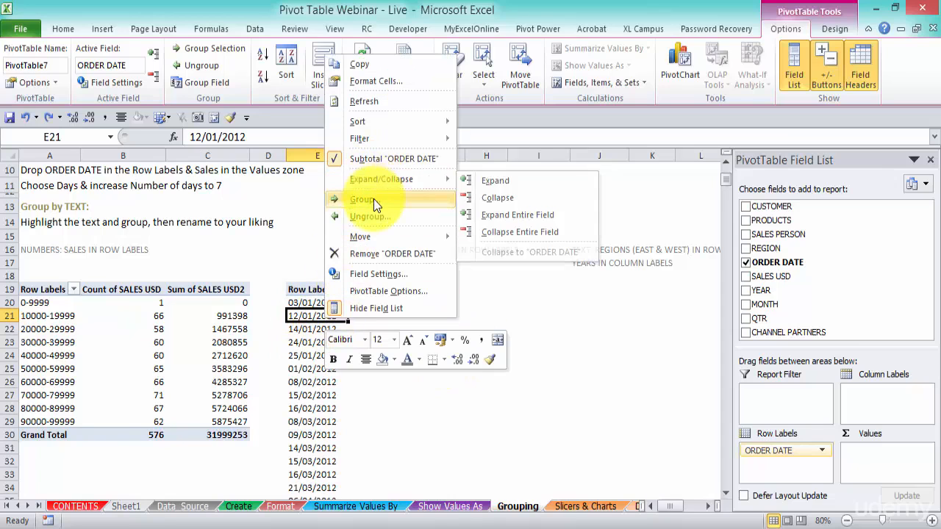
click(373, 200)
drag(365, 78, 528, 165)
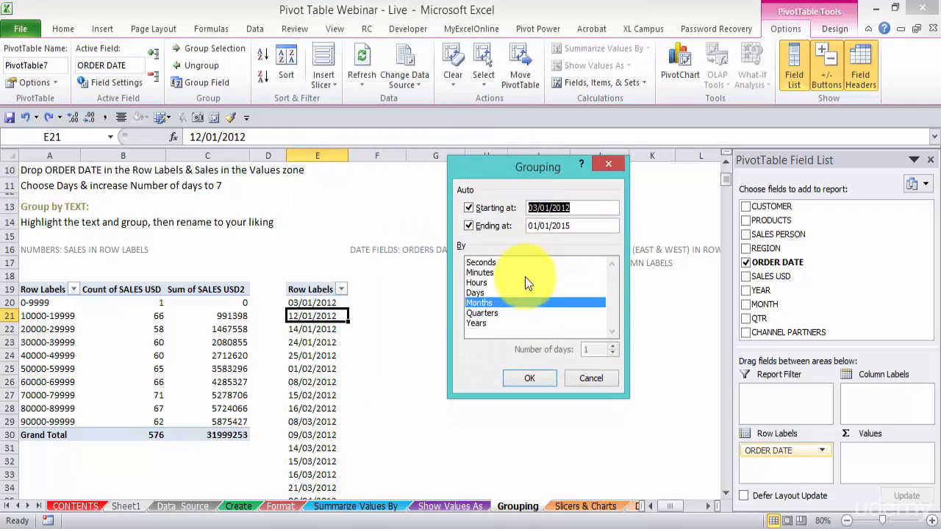
click(486, 292)
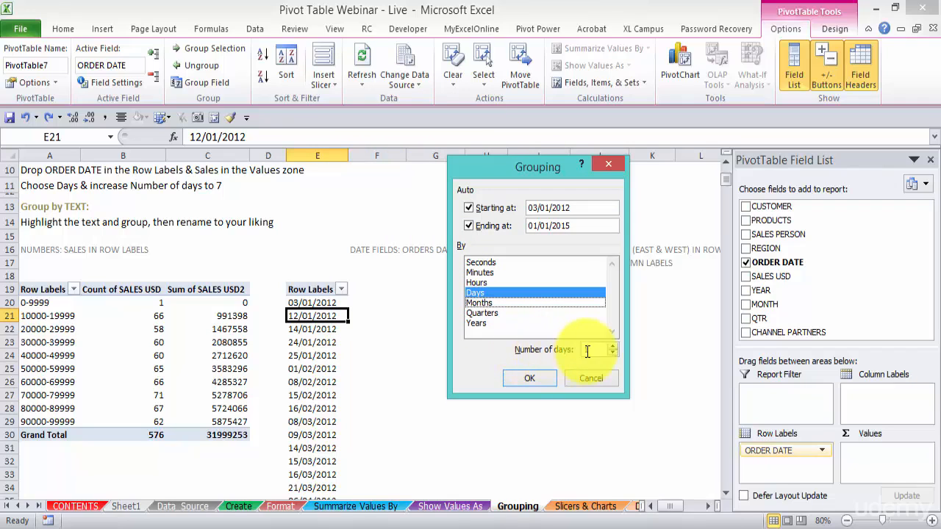
click(614, 346)
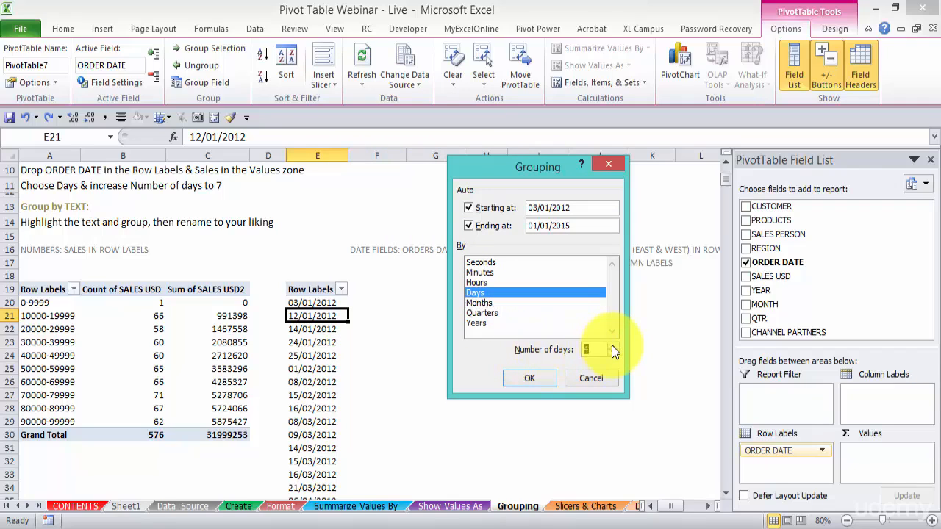
click(601, 353)
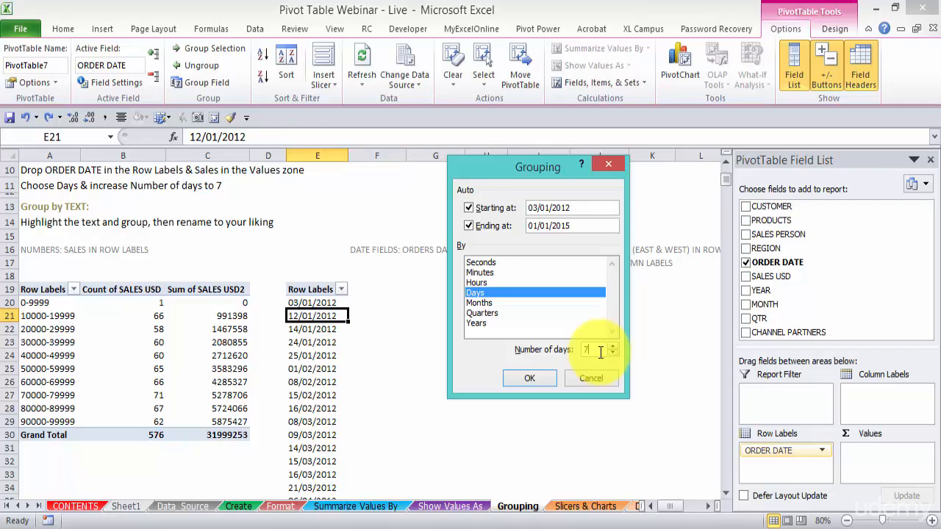
click(548, 379)
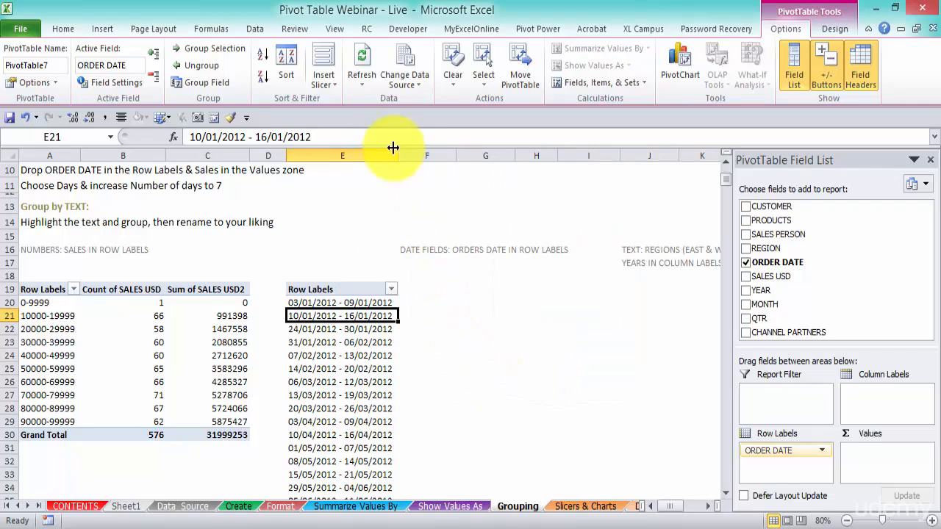
Widen column E slightly and add SALES USD to the Values area of the order date PivotTable.
drag(397, 155, 402, 154)
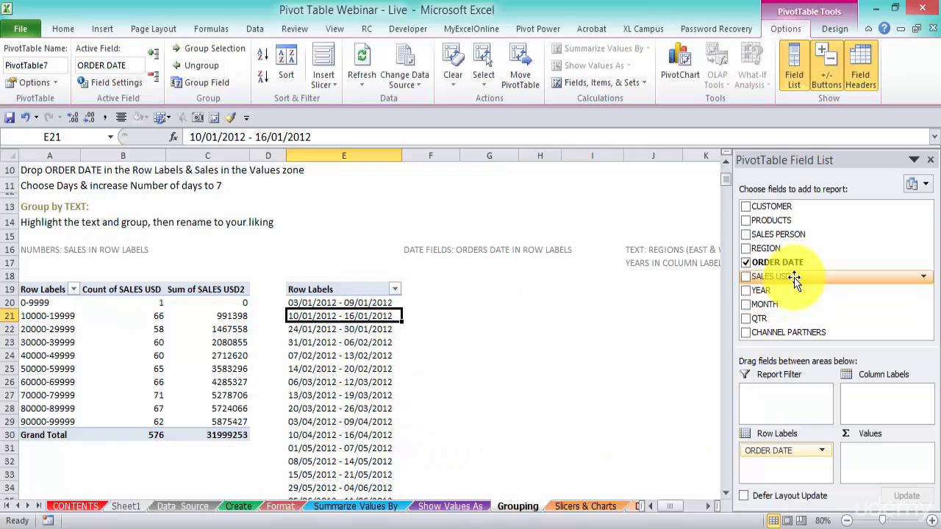
drag(794, 280, 887, 461)
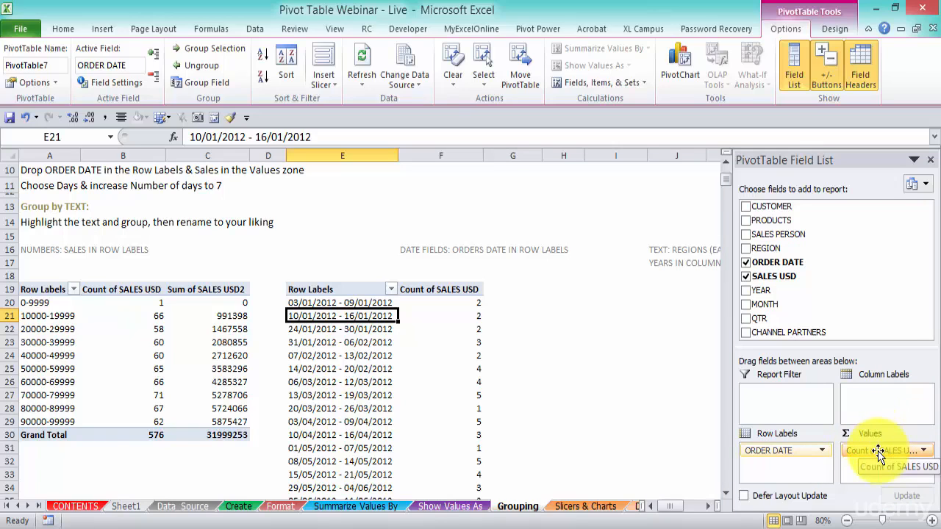
Examine the SALES USD column on the Data_Source sheet down to its total row, and the first PivotTable's field layout on Grouping.
click(200, 507)
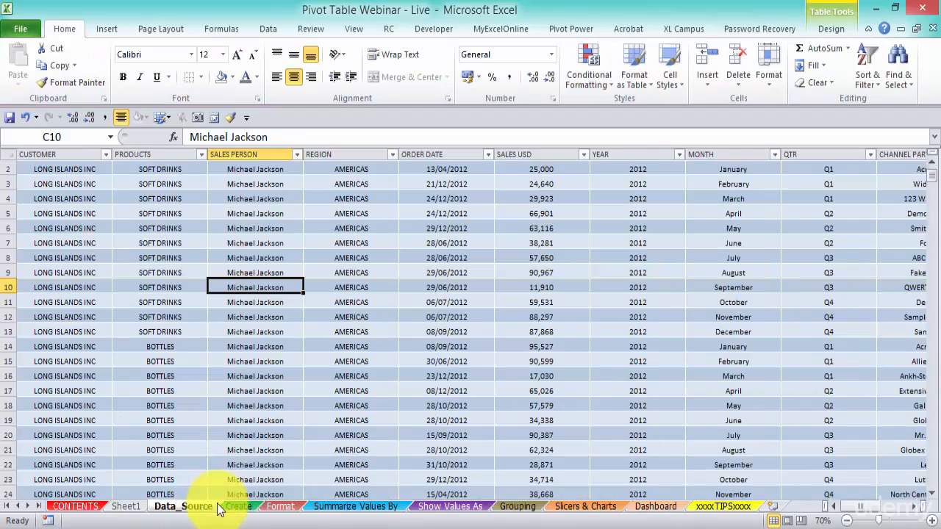
click(542, 288)
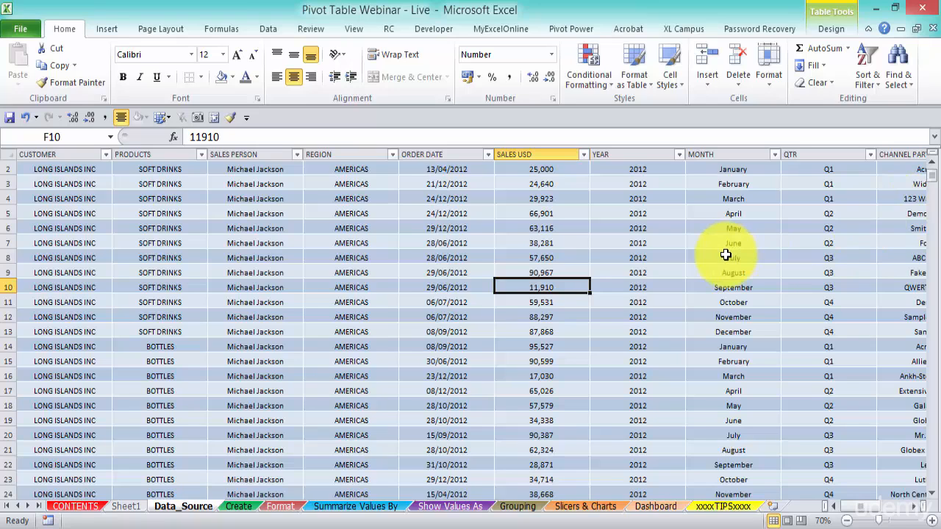
key(ctrl+Down)
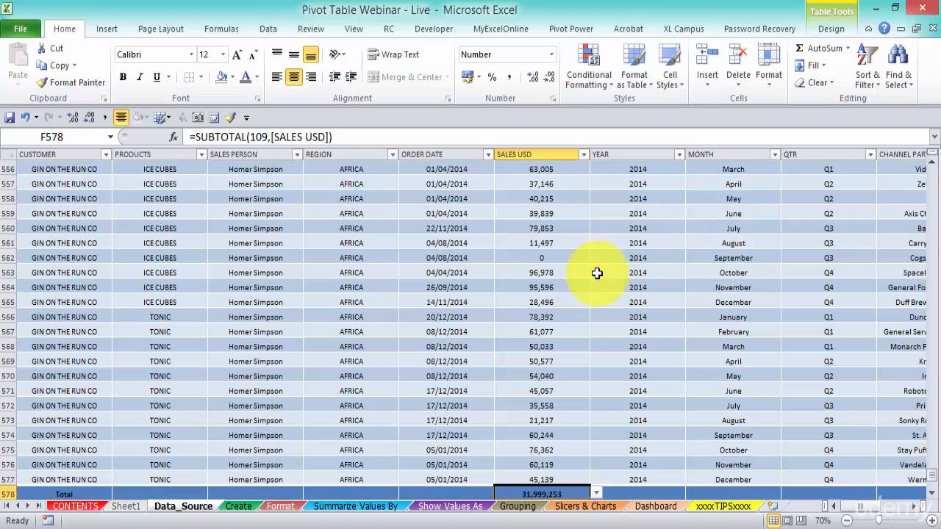
click(517, 508)
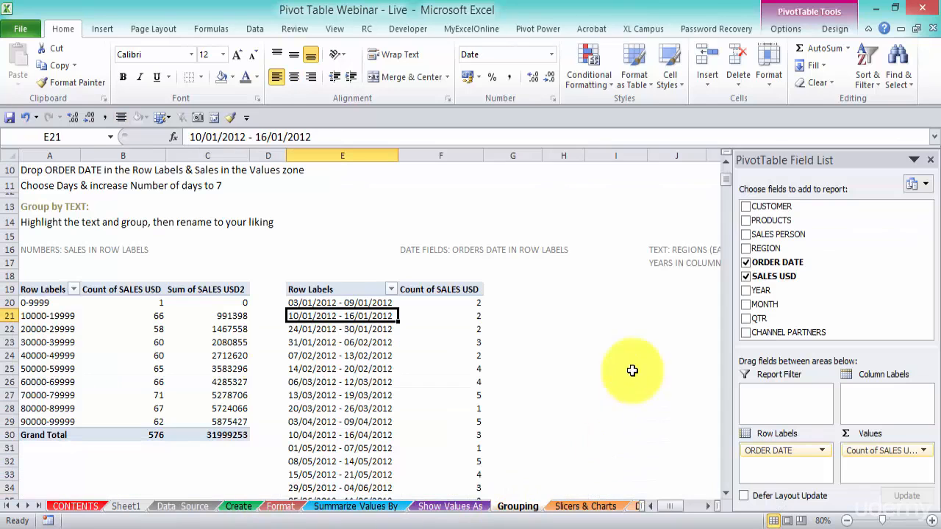
click(64, 315)
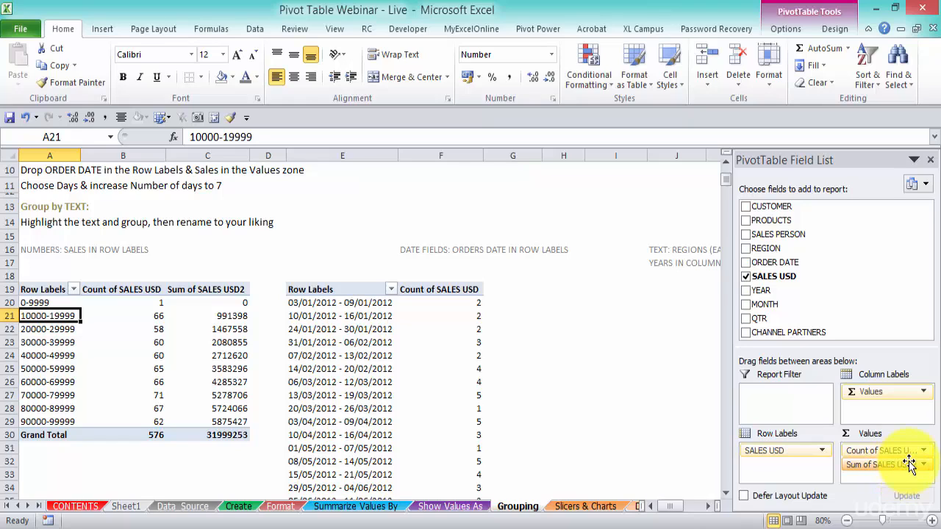
Summarize SALES USD by Sum in the order date PivotTable and look through the weekly sales.
click(386, 329)
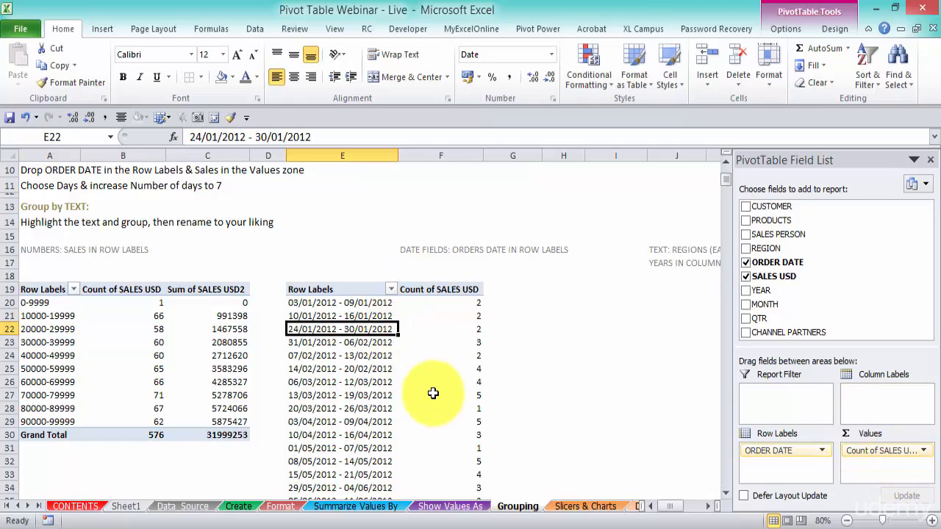
click(923, 450)
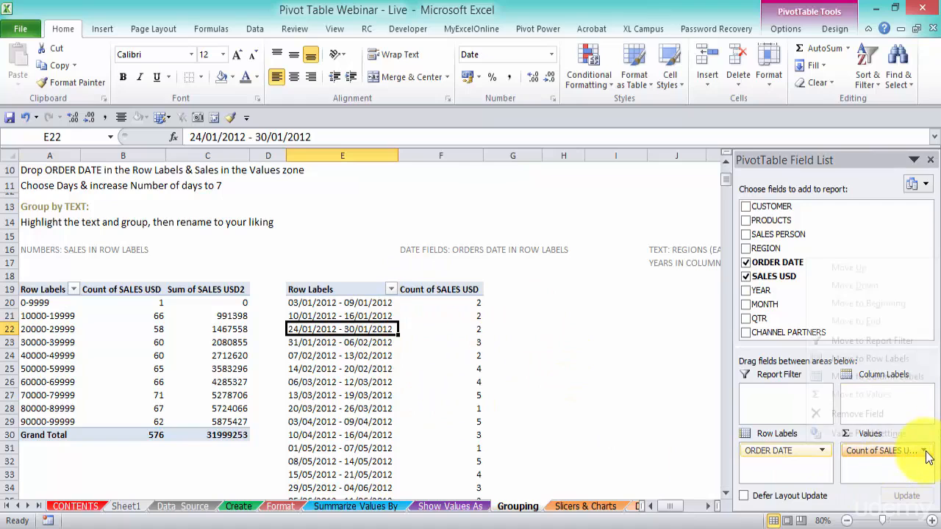
click(911, 434)
double_click(292, 263)
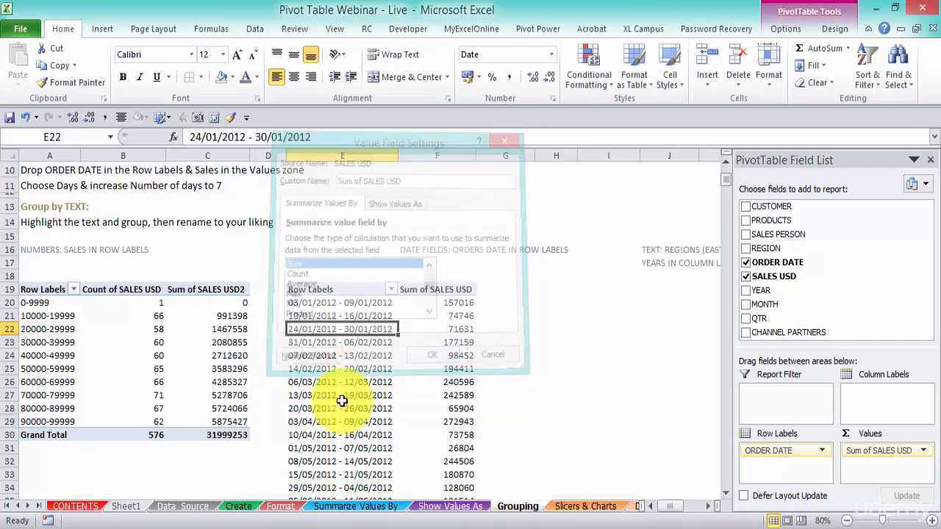
scroll(498, 357, down, 1)
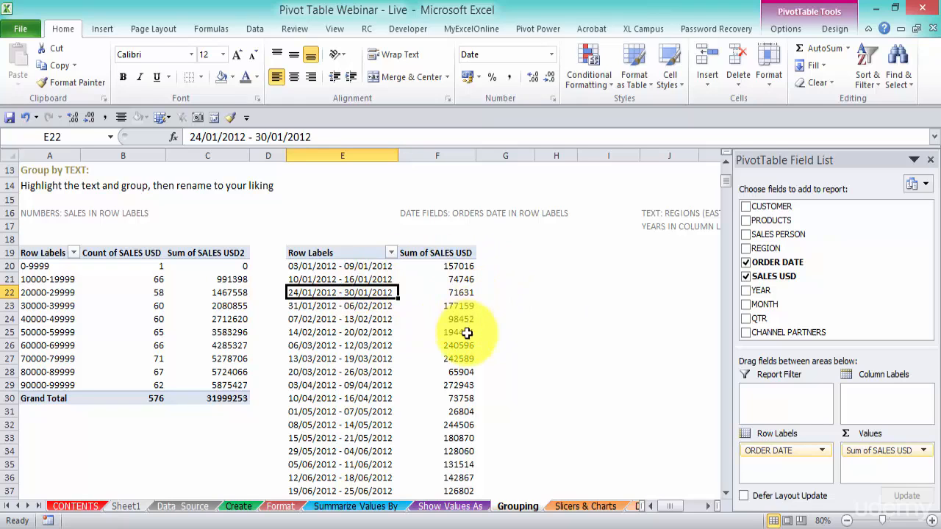
scroll(464, 330, down, 11)
scroll(467, 333, down, 3)
scroll(467, 333, up, 16)
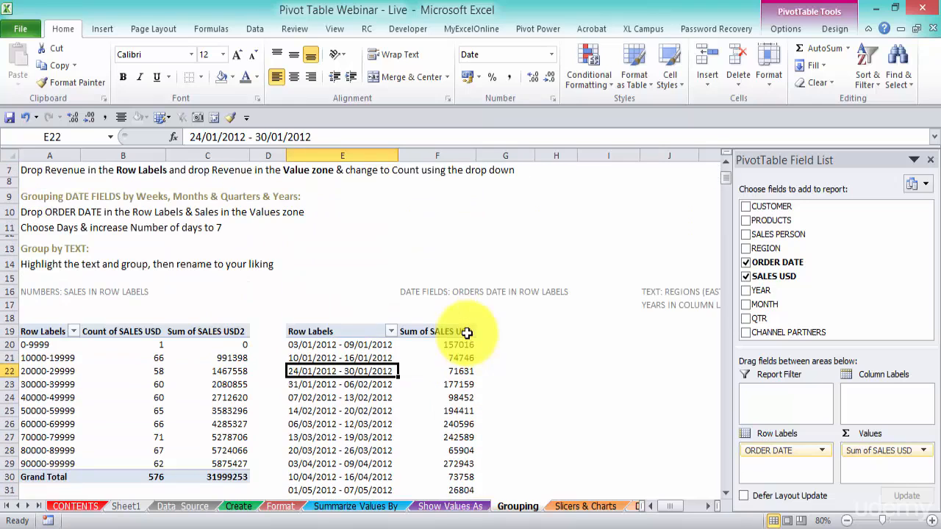
click(580, 331)
Create a third PivotTable from the Data_Source table on the Grouping worksheet at cell J19.
click(184, 507)
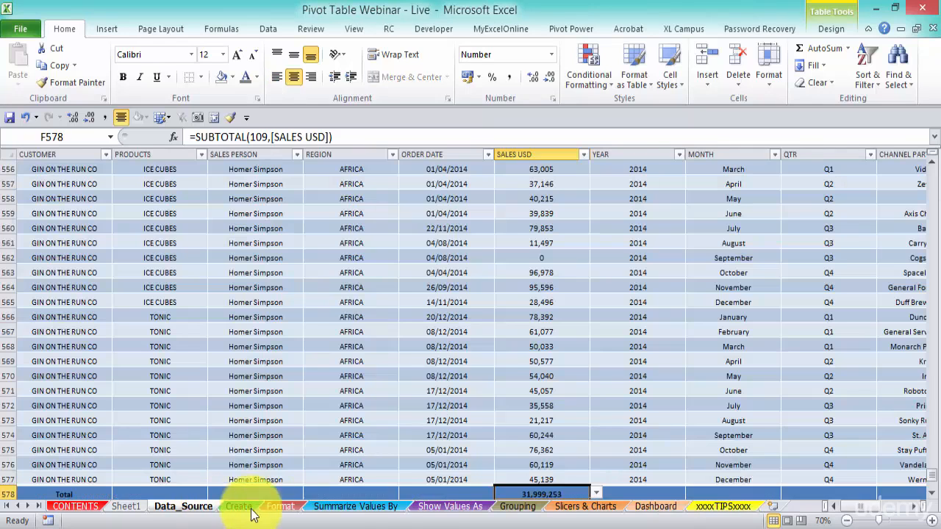
click(308, 235)
click(109, 29)
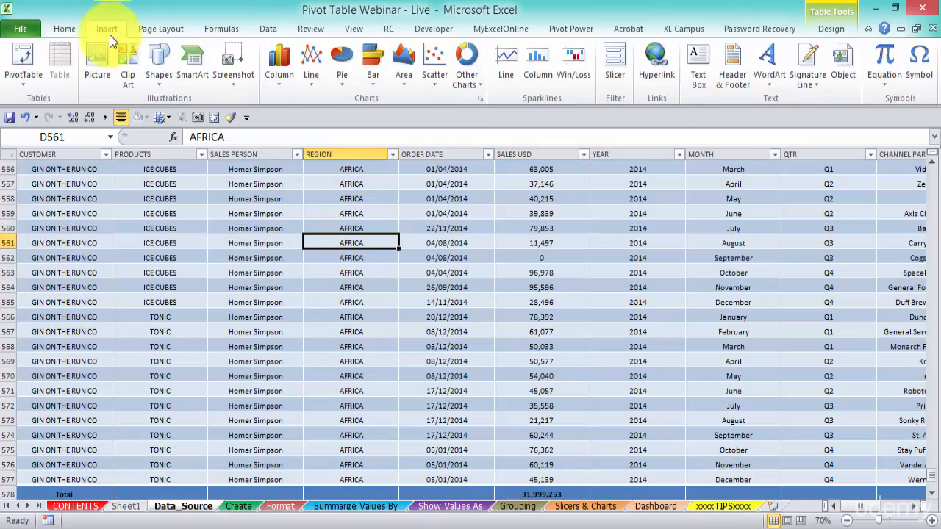
click(23, 61)
click(306, 304)
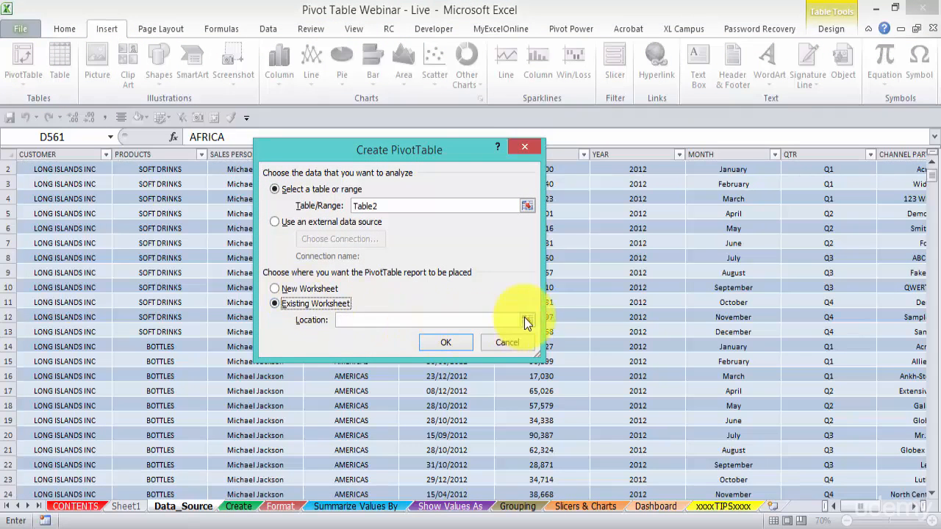
click(525, 319)
click(519, 507)
click(657, 332)
click(527, 177)
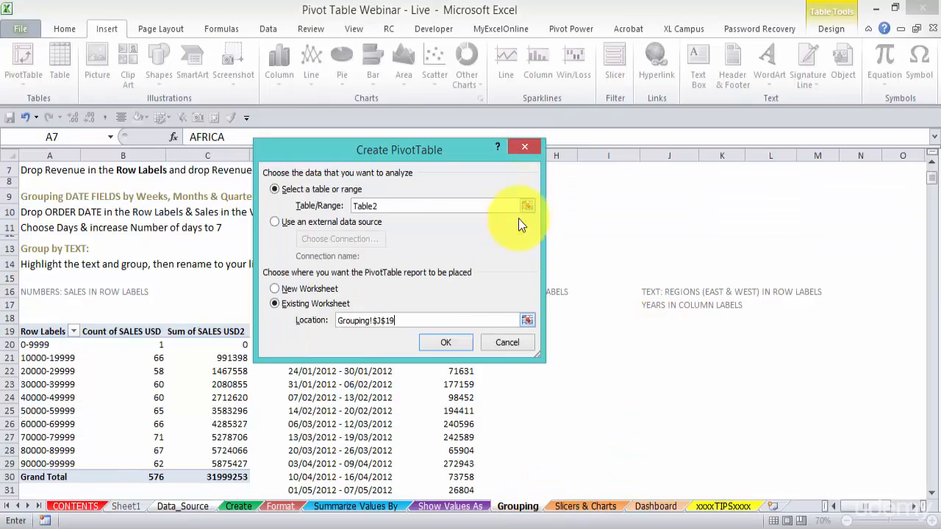
click(446, 343)
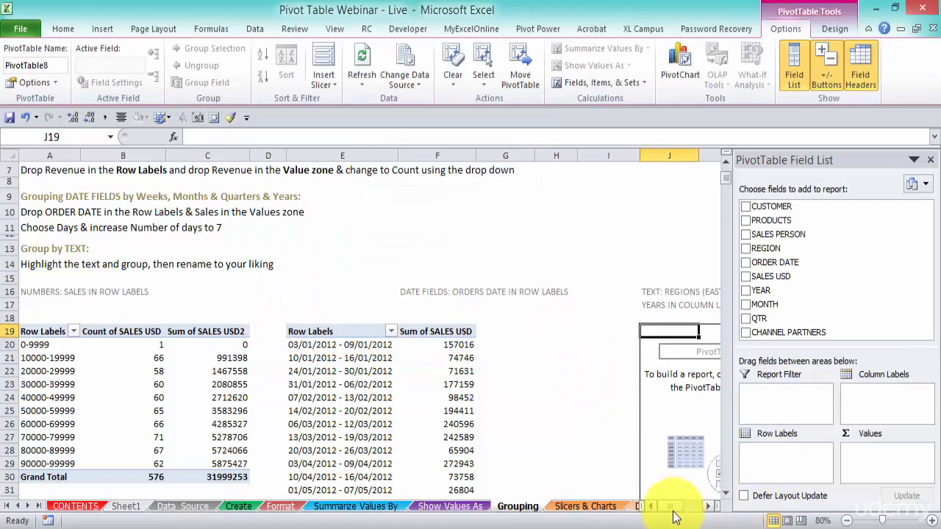
click(709, 509)
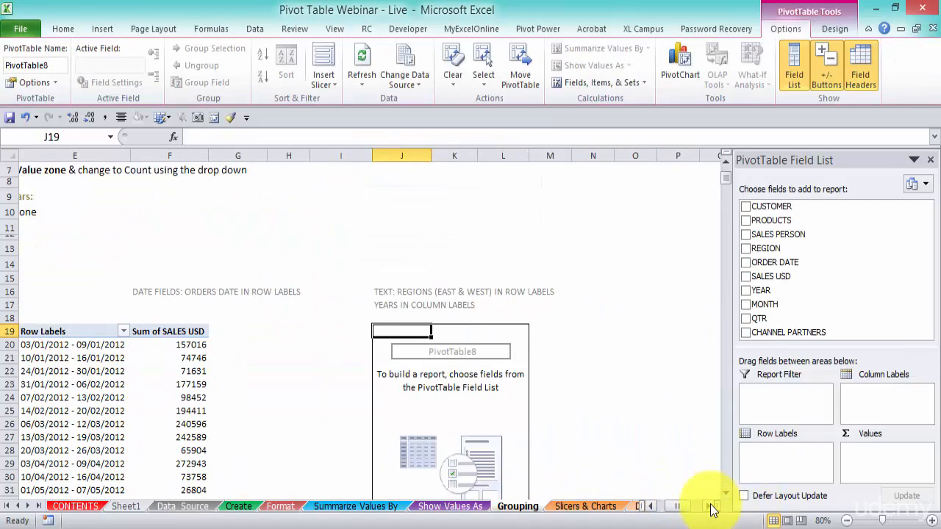
scroll(627, 400, down, 1)
scroll(627, 401, down, 1)
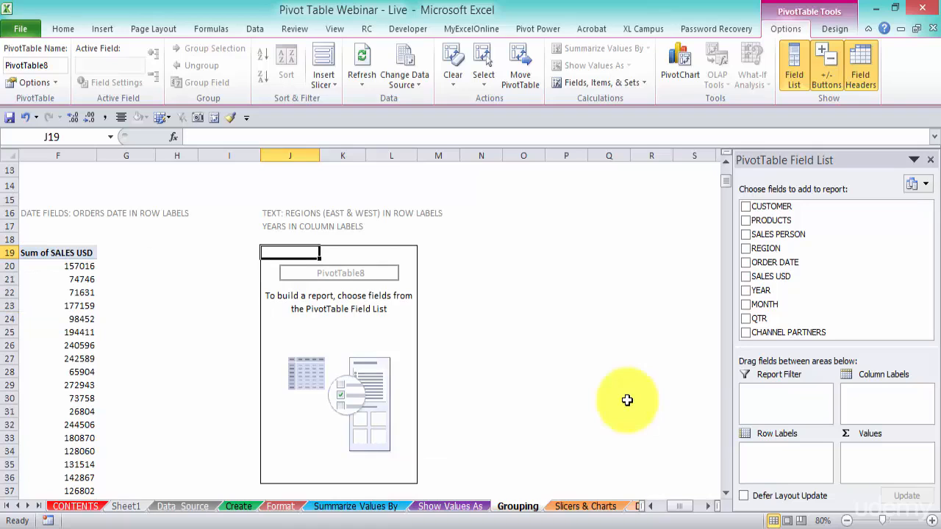
Lay out the new PivotTable with REGION in the row labels, YEAR in the column labels and SALES USD in the values.
drag(779, 249, 784, 460)
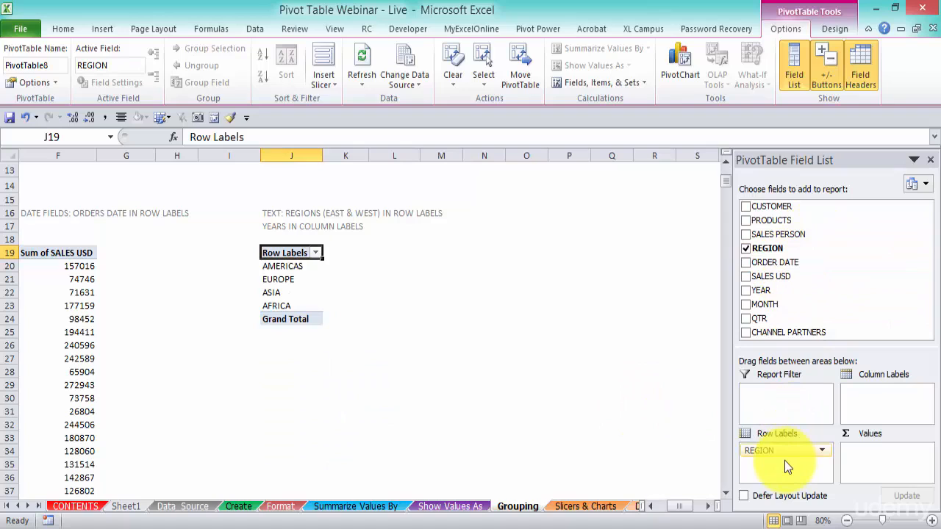
drag(773, 291, 864, 397)
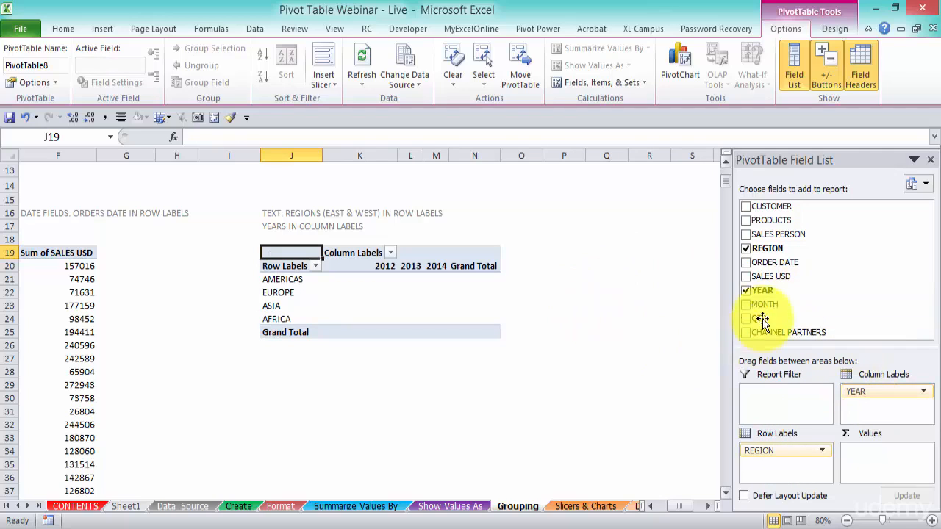
drag(781, 276, 894, 467)
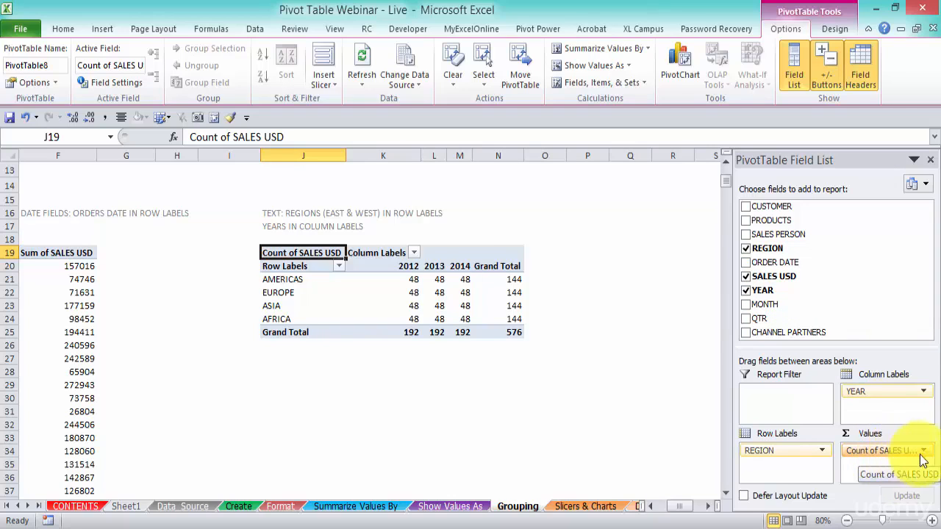
Summarize SALES USD by Sum in the region PivotTable.
click(886, 451)
click(868, 433)
click(309, 263)
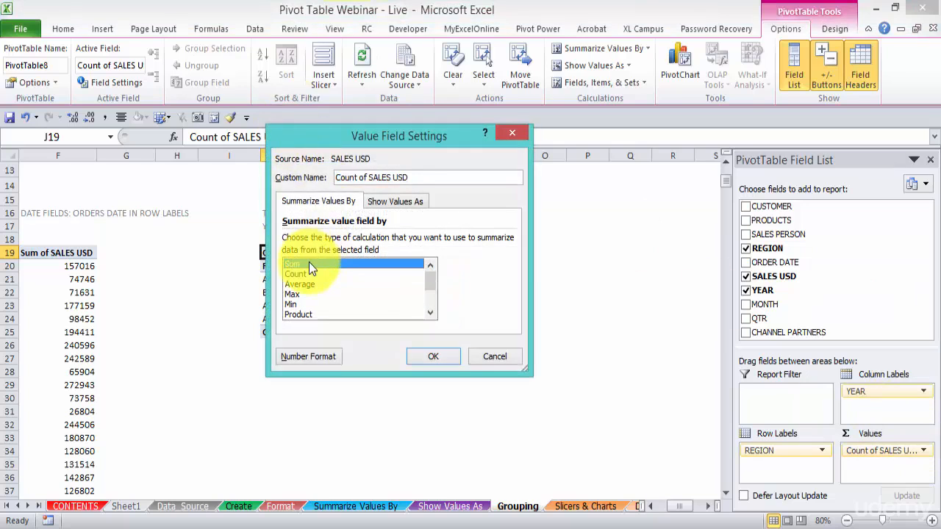
click(433, 357)
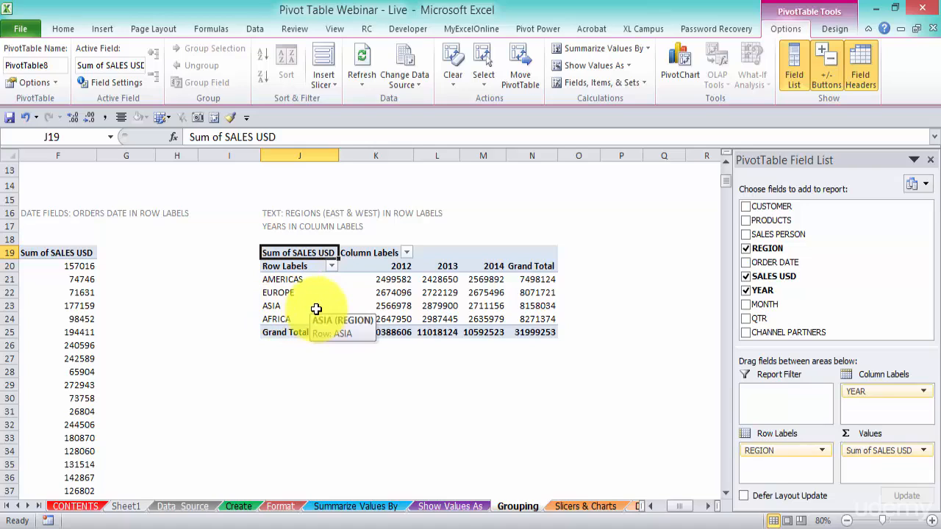
Group the AMERICAS and EUROPE row labels together in the region PivotTable.
click(292, 279)
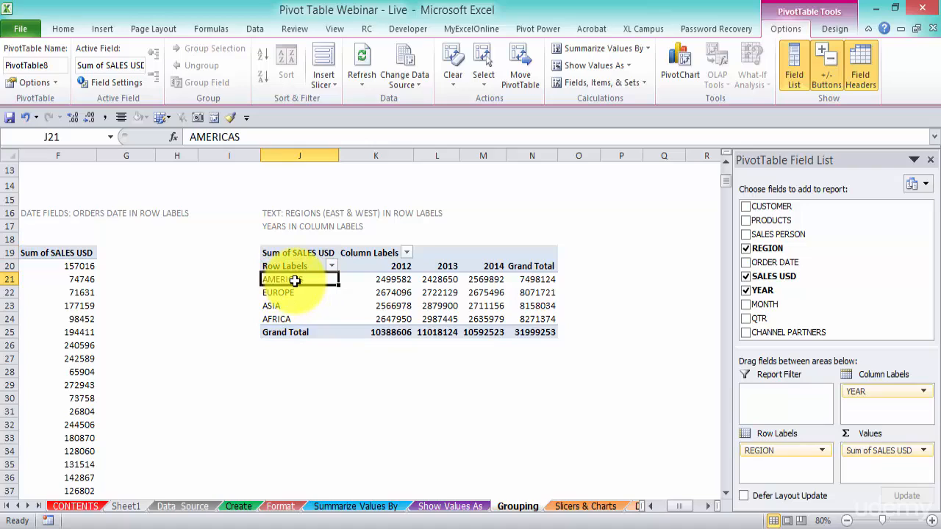
drag(294, 283, 296, 290)
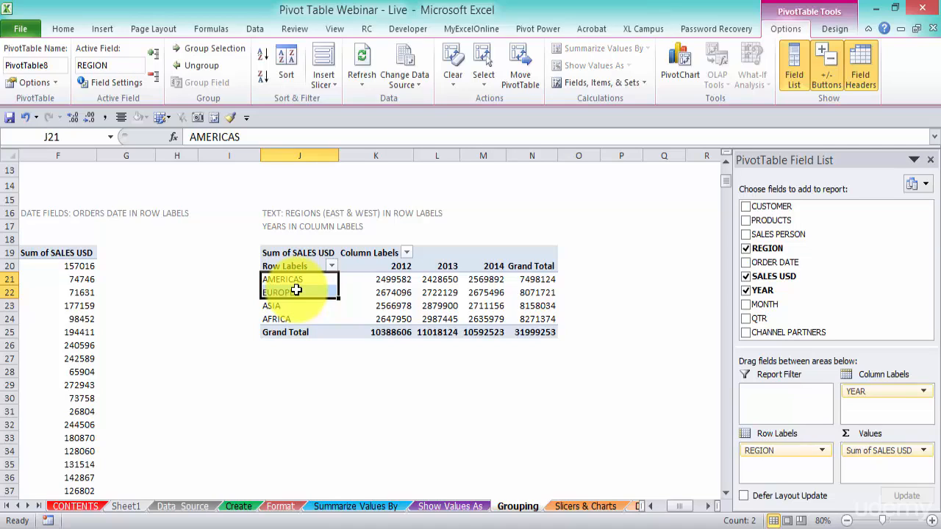
right_click(297, 292)
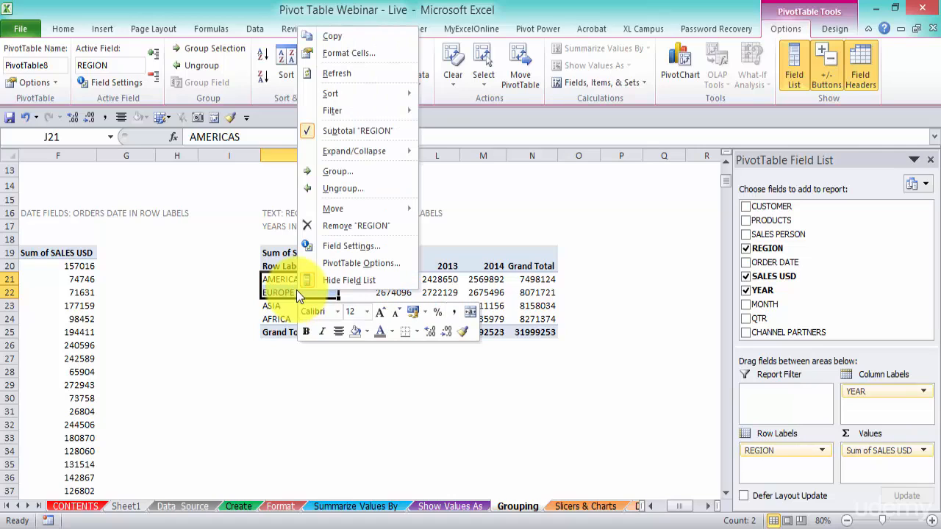
click(342, 172)
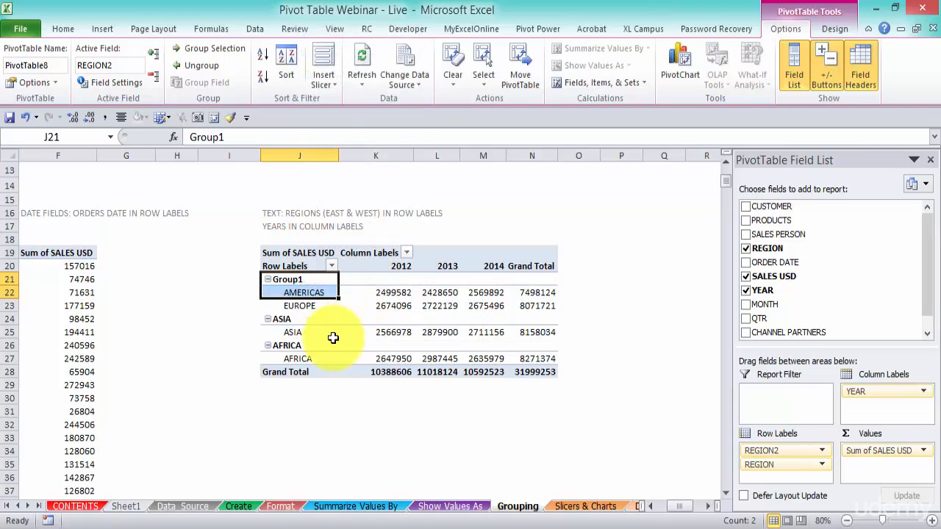
Rename the group containing AMERICAS and EUROPE as WEST.
click(303, 280)
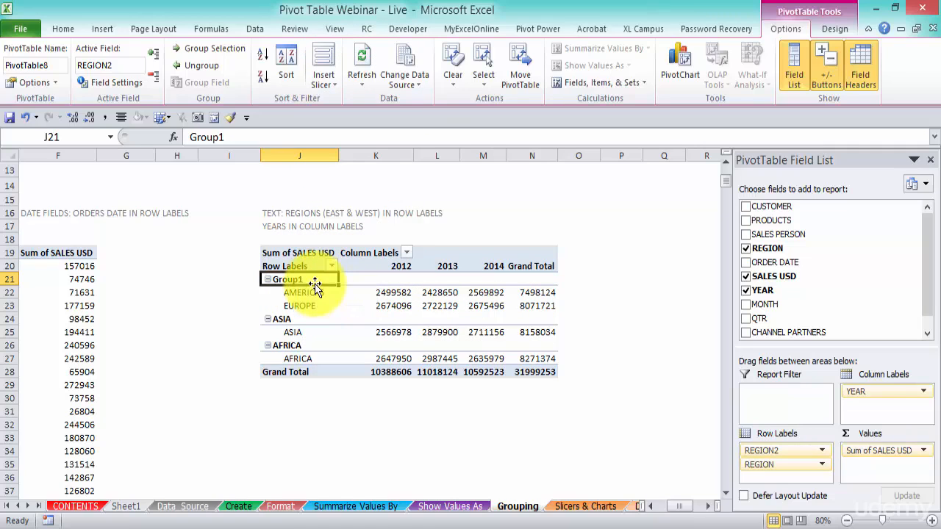
click(291, 319)
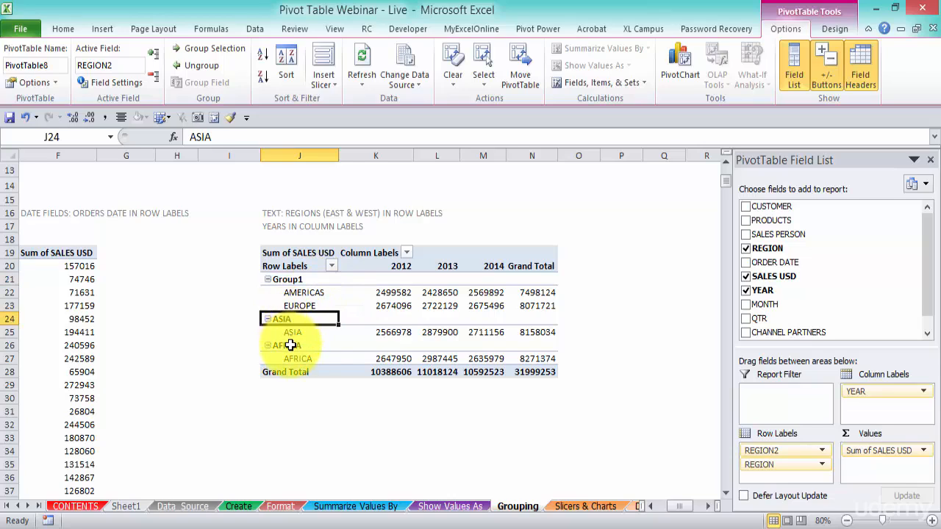
click(298, 347)
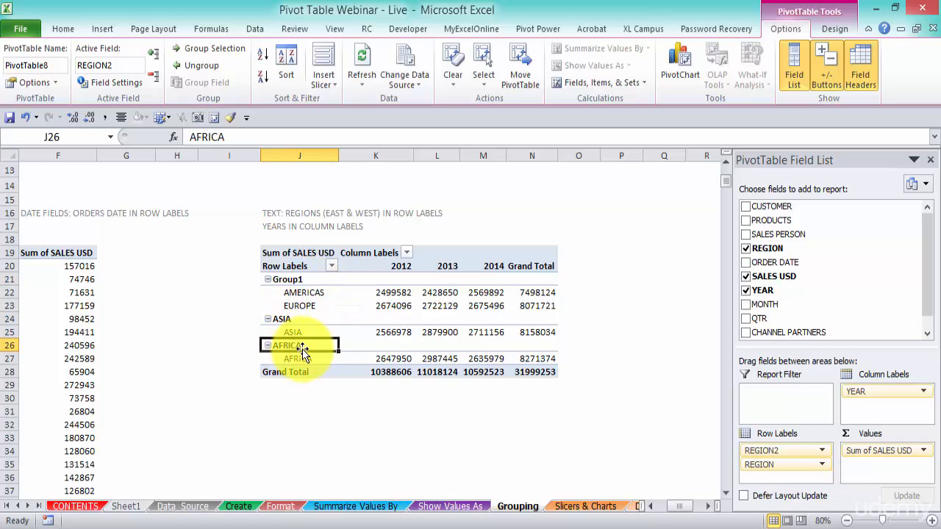
click(303, 280)
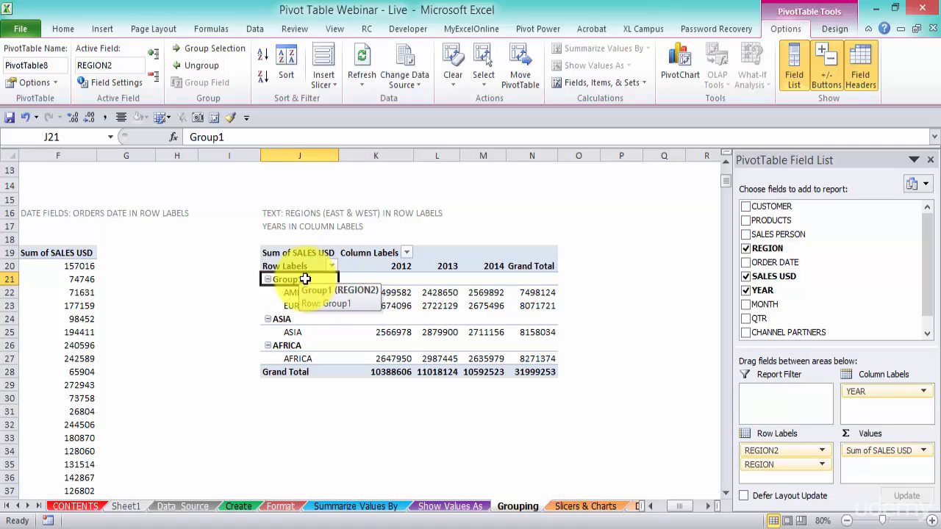
text(W)
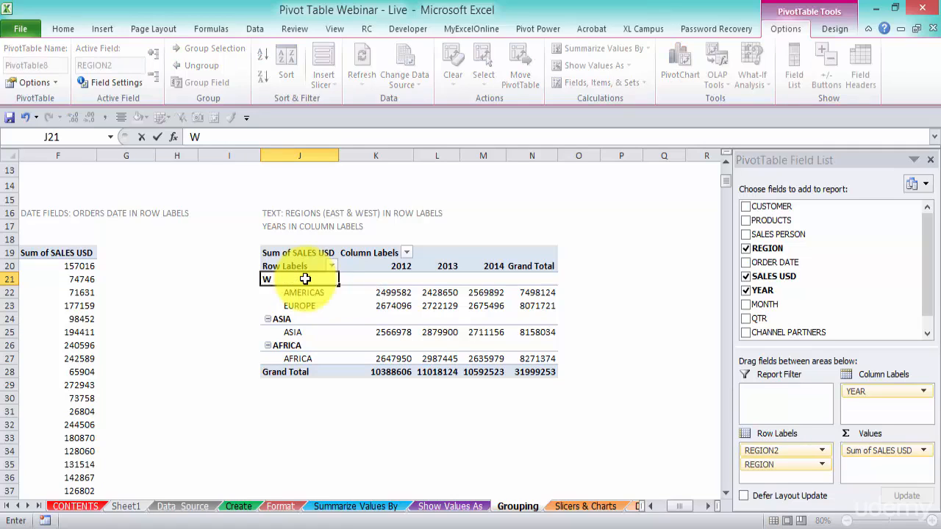
text(EST)
key(Return)
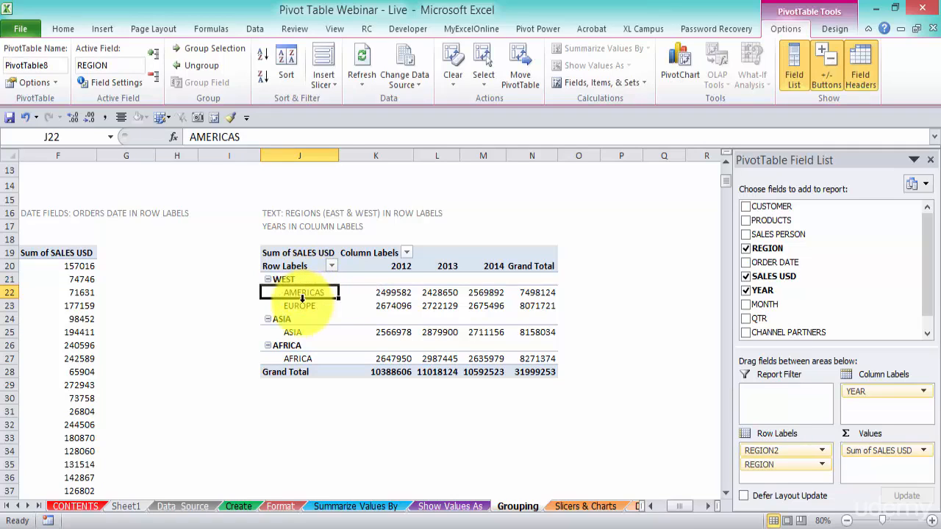
Group the ASIA and AFRICA row labels together and rename the group as EAST.
click(286, 319)
drag(287, 319, 293, 358)
right_click(294, 338)
click(342, 220)
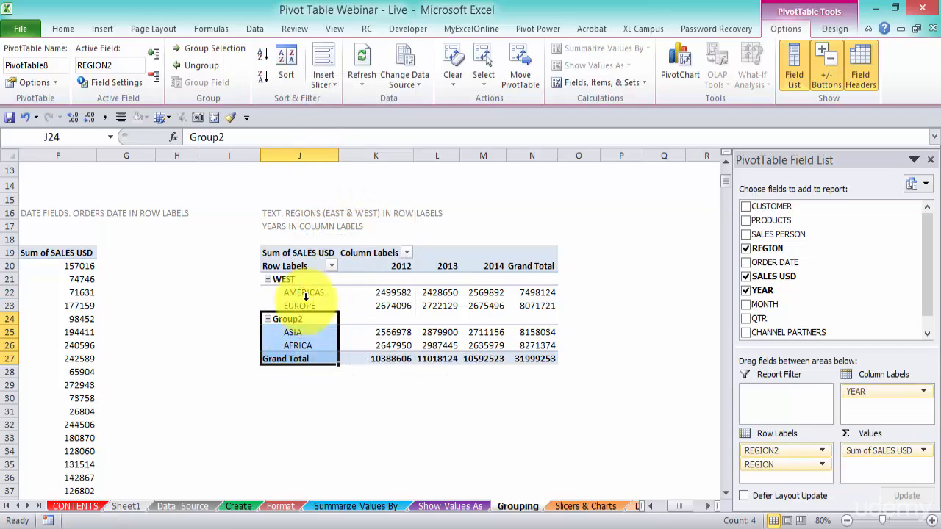
text(EAST)
key(Tab)
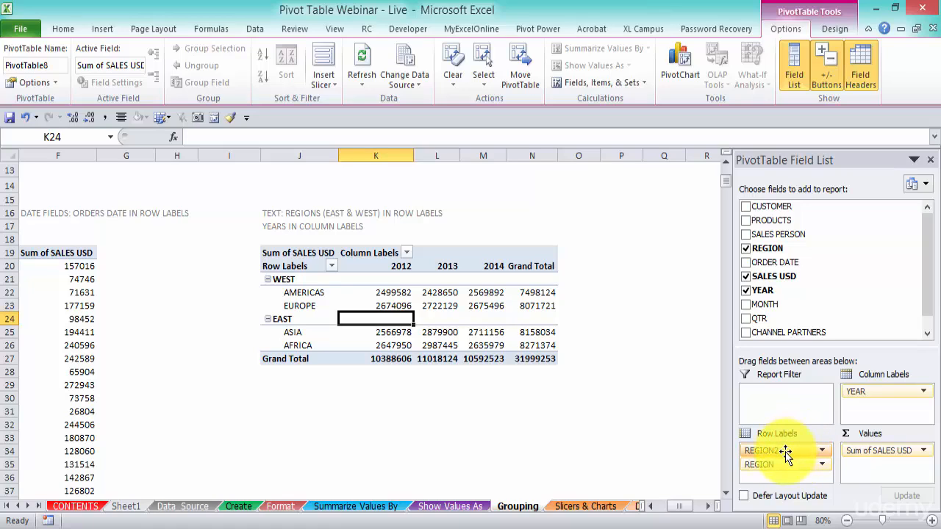
Try REGION2 in the column labels above YEAR, look over the layout, and return the field to the row labels above REGION.
drag(787, 451, 875, 413)
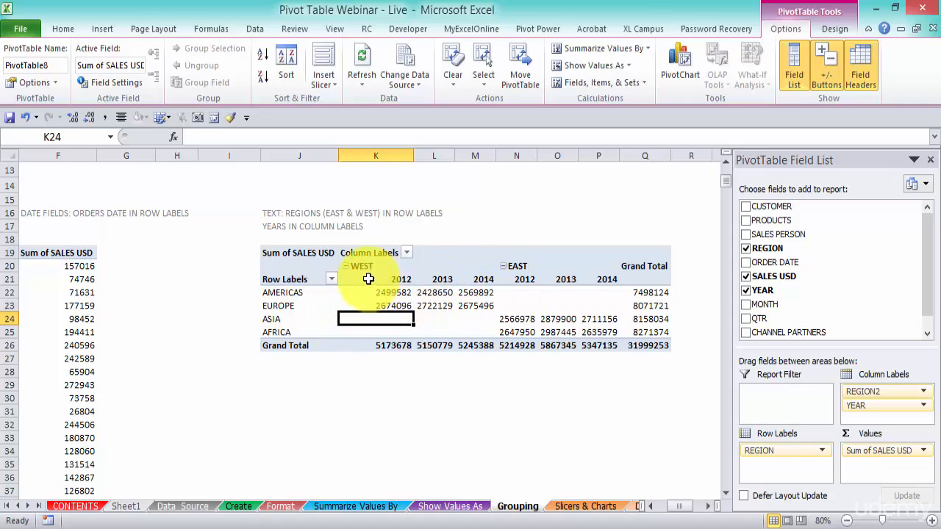
drag(408, 292, 602, 332)
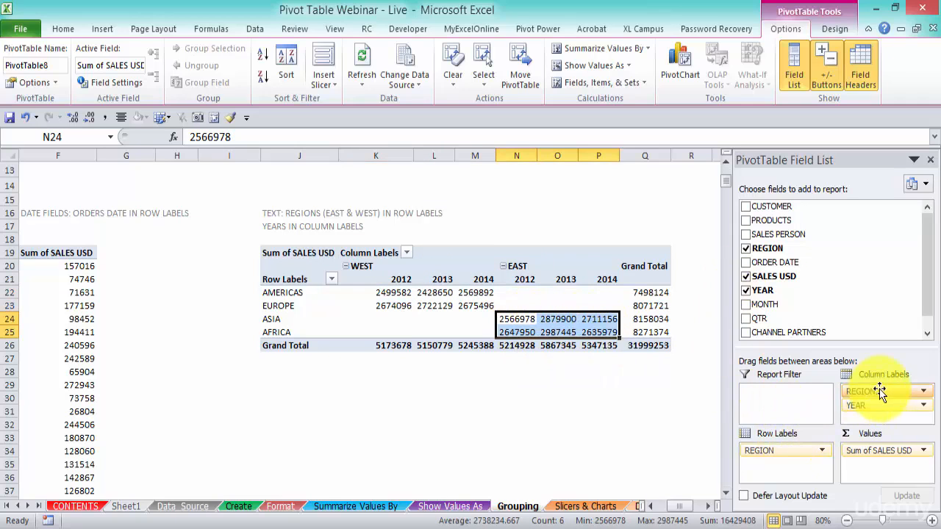
drag(867, 392, 793, 444)
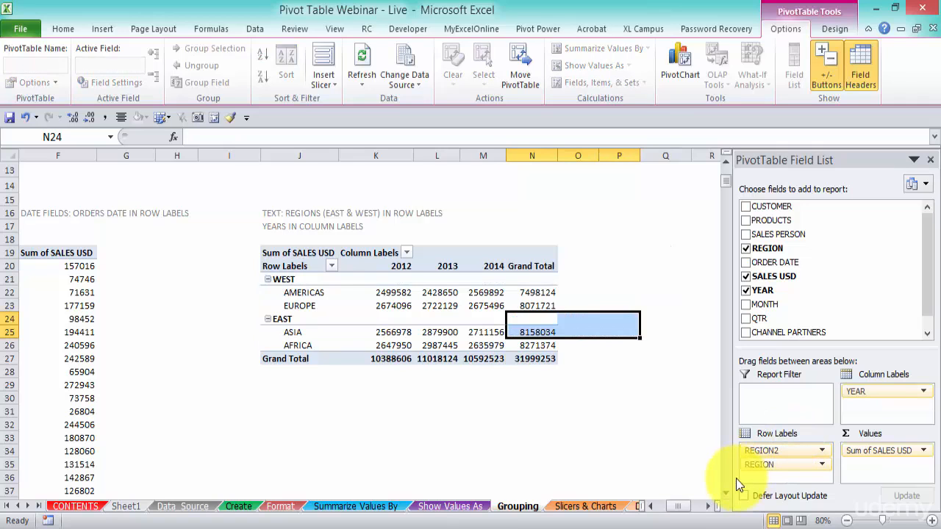